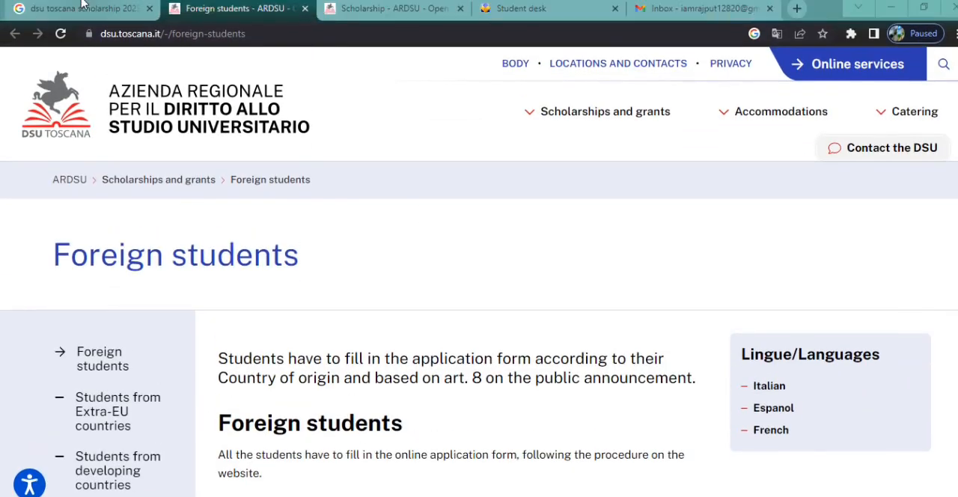
Look through the DSU Toscana search results, the foreign students page and the Scholarship ay 2023-24 page.
left_click(82, 6)
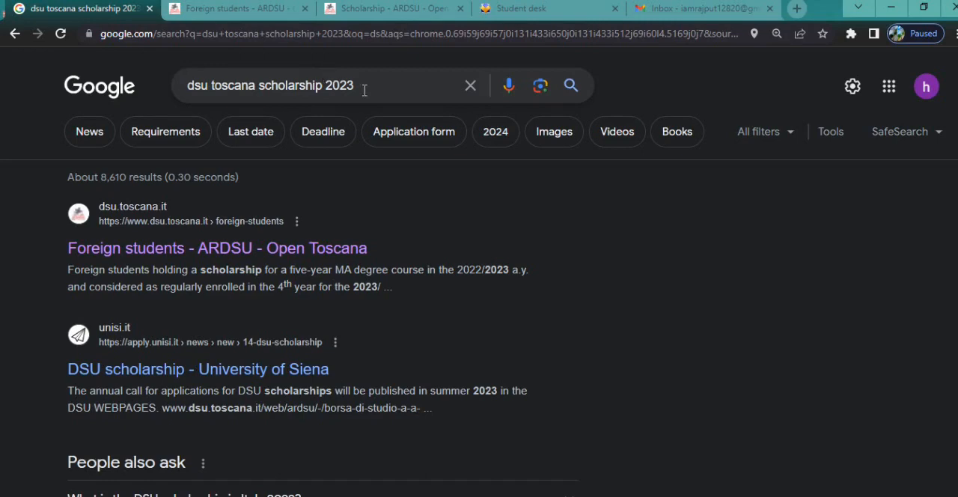
left_click(288, 4)
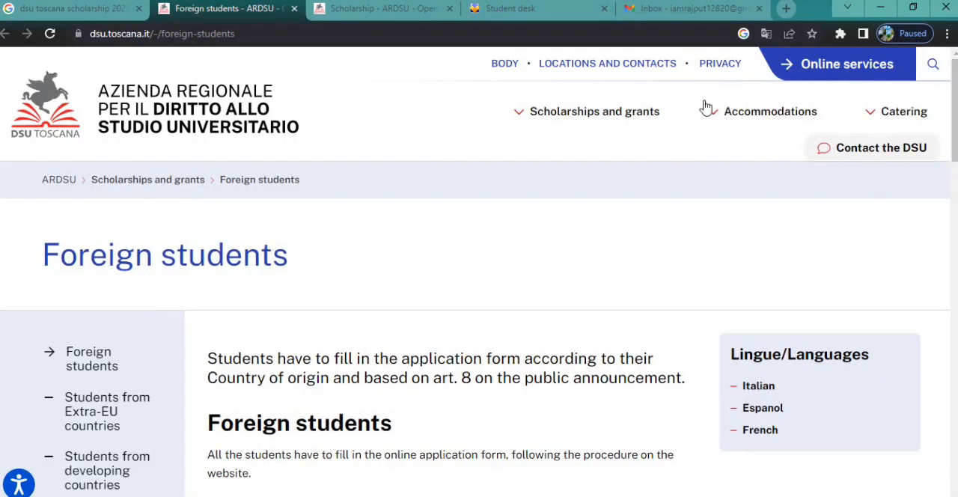
left_click(520, 113)
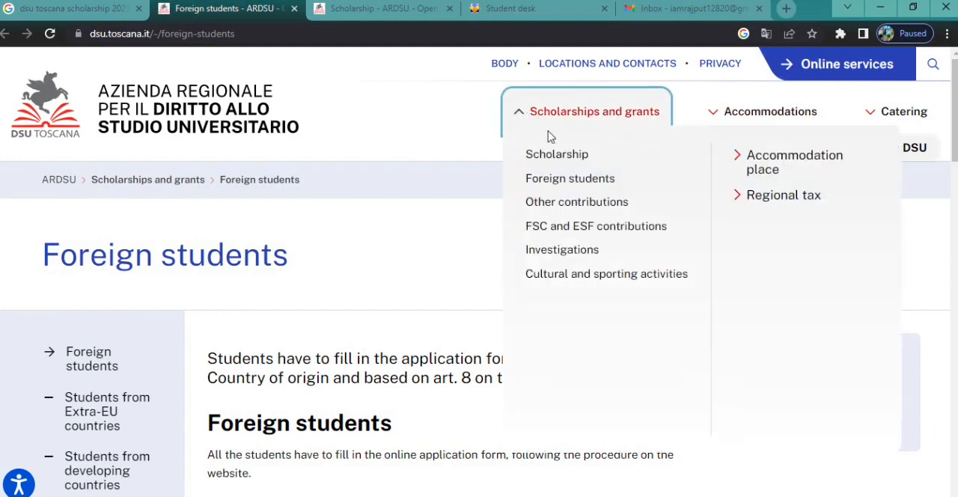
left_click(402, 15)
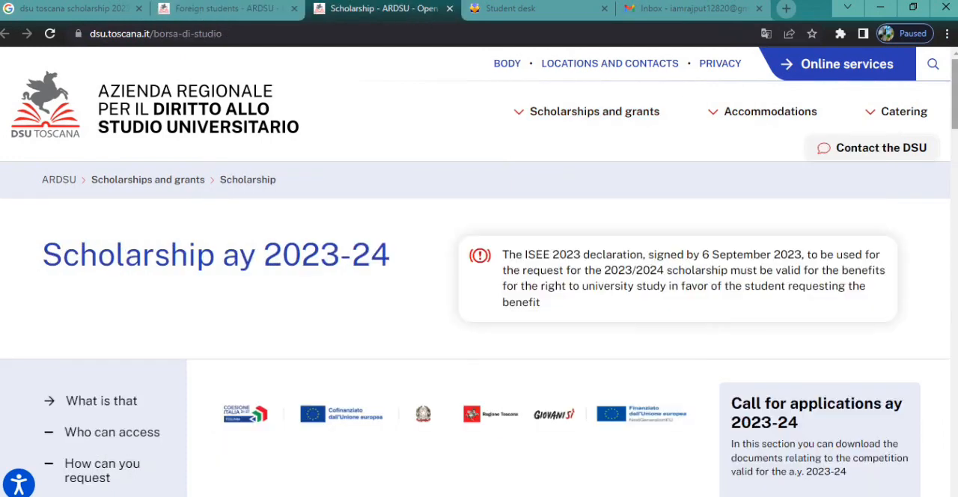
scroll(479, 270, "down", 1)
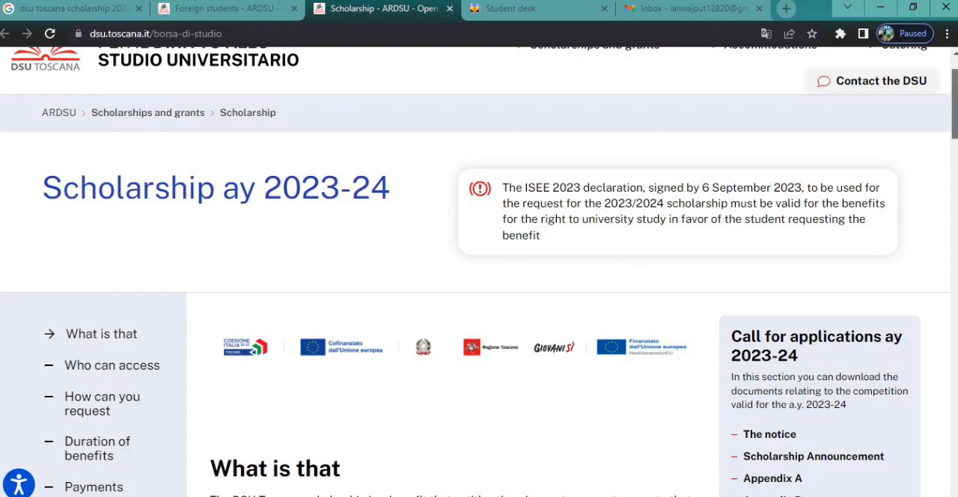
left_click_drag(955, 108, 955, 166)
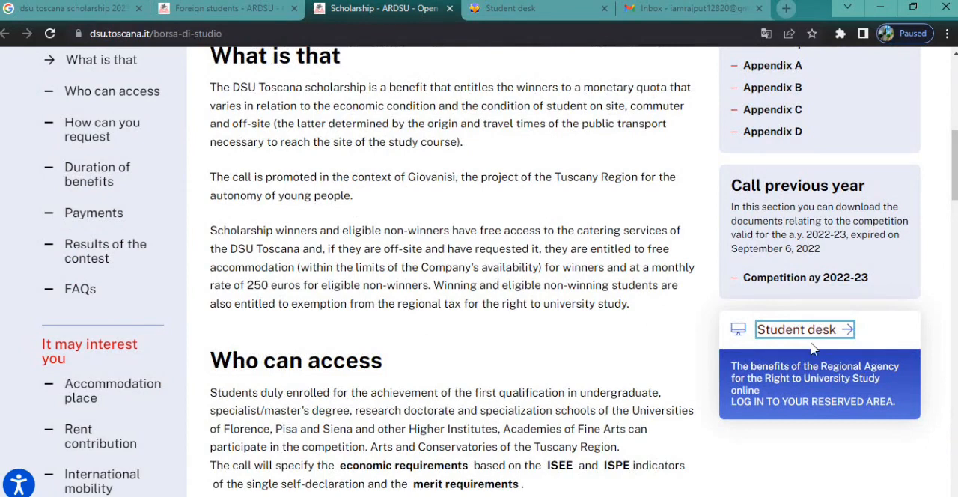
Start a new registration on the Student desk portal and accept the privacy information.
left_click(506, 7)
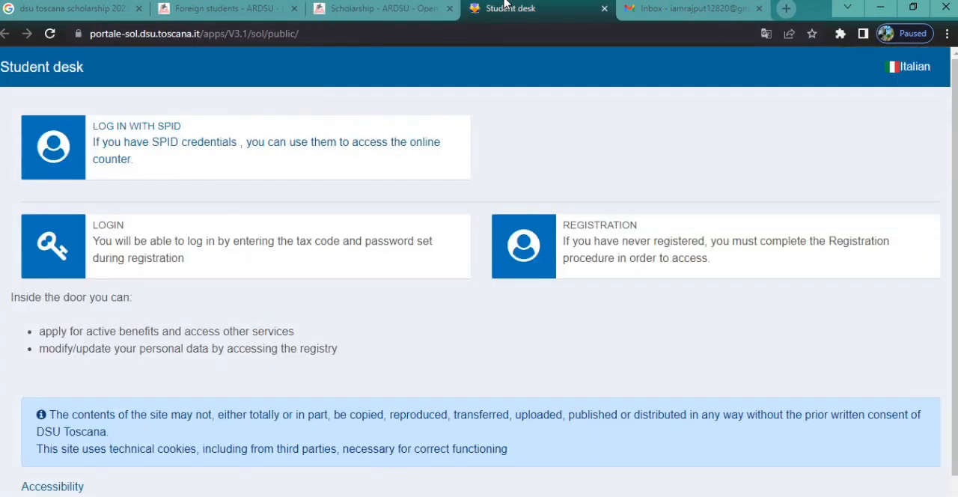
mouse_move(955, 172)
left_mouse_down()
mouse_move(955, 202)
mouse_move(955, 168)
left_mouse_up()
left_click(637, 249)
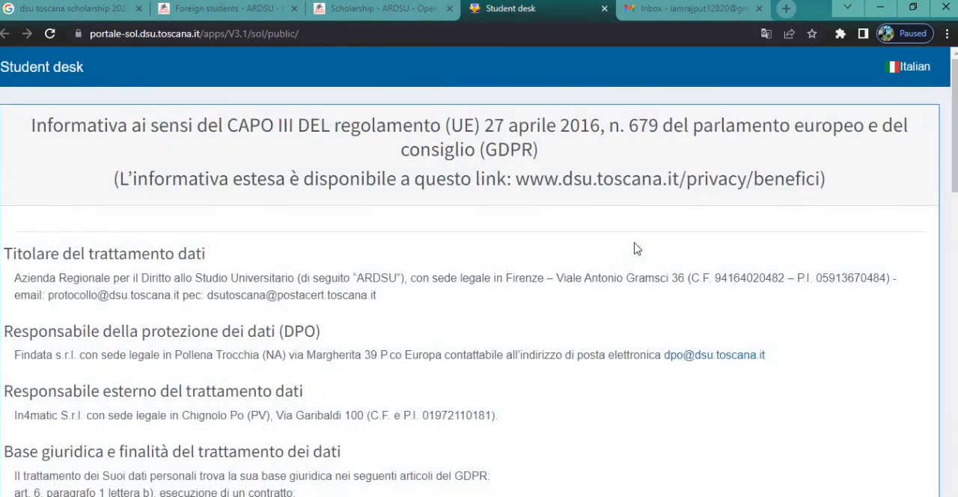
left_click_drag(955, 154, 955, 461)
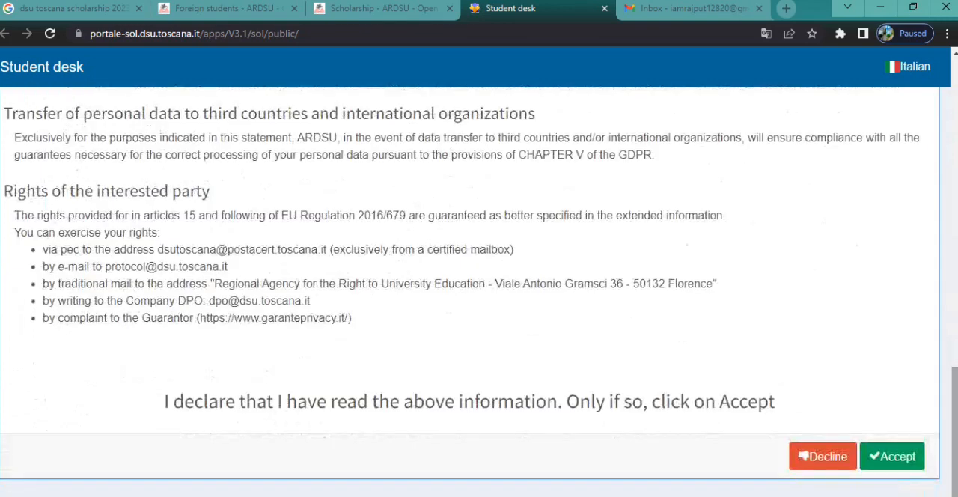
left_click(880, 462)
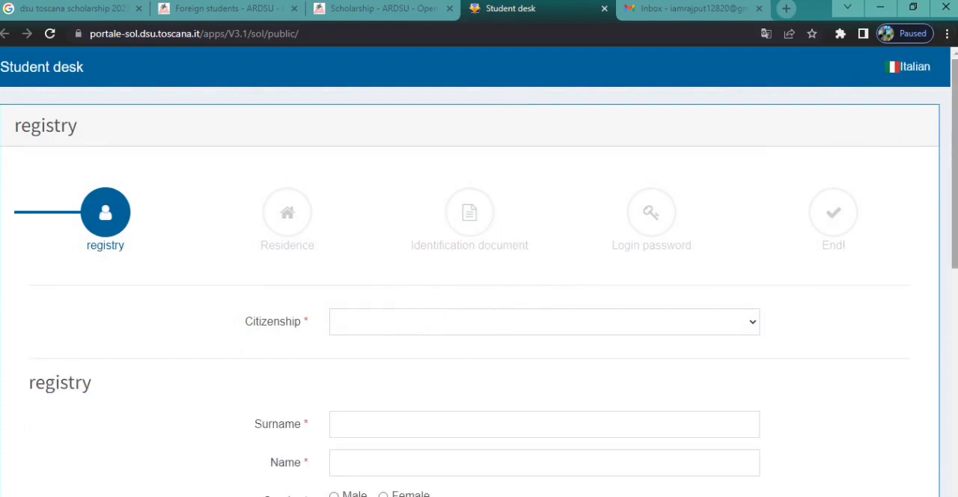
Set the citizenship to PAKISTAN (Z236) and answer NO to having a valid Italian identity document.
scroll(479, 292, "down", 2)
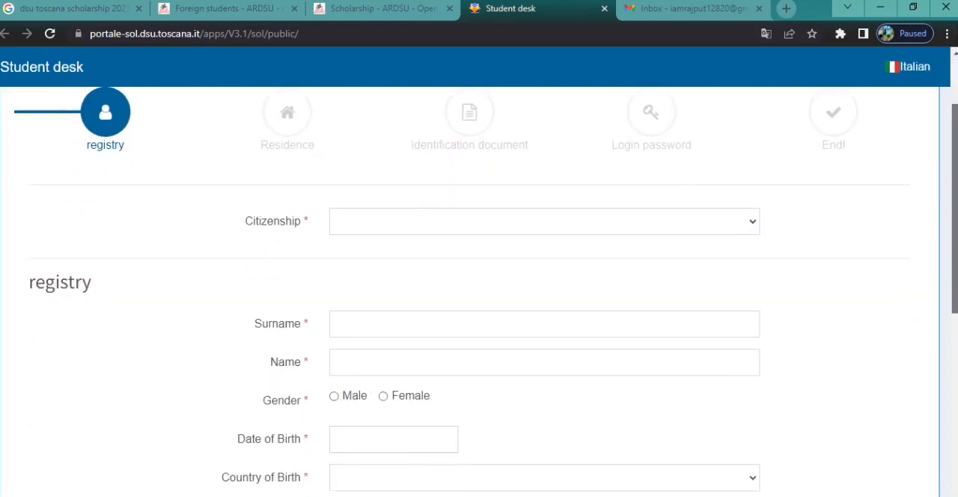
scroll(479, 292, "up", 2)
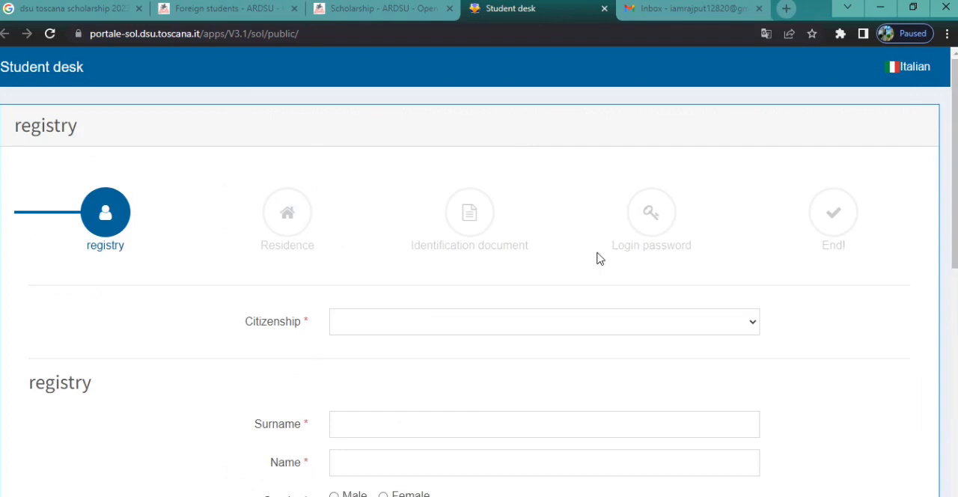
left_click(733, 325)
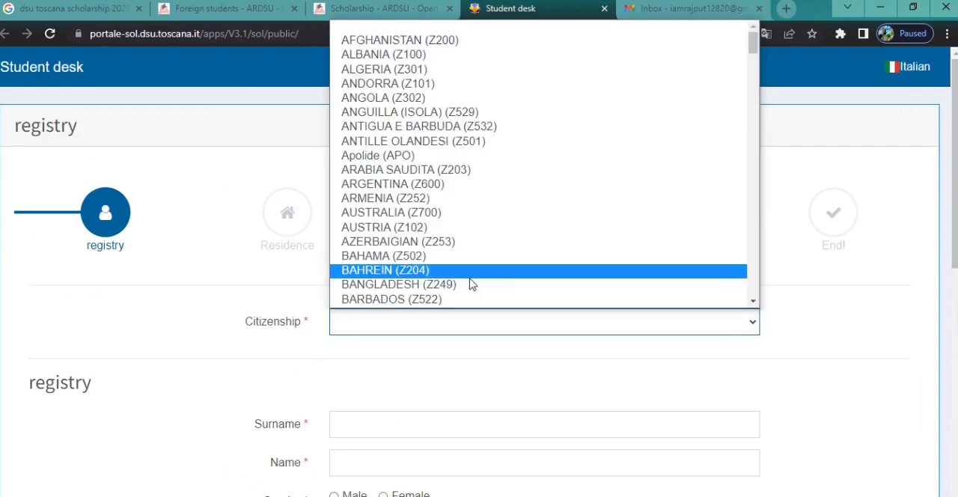
type("pak")
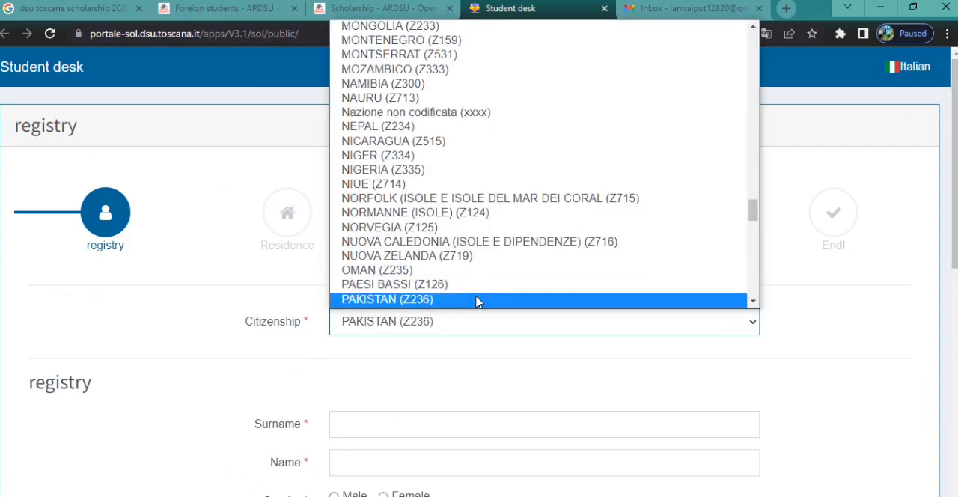
left_click(437, 300)
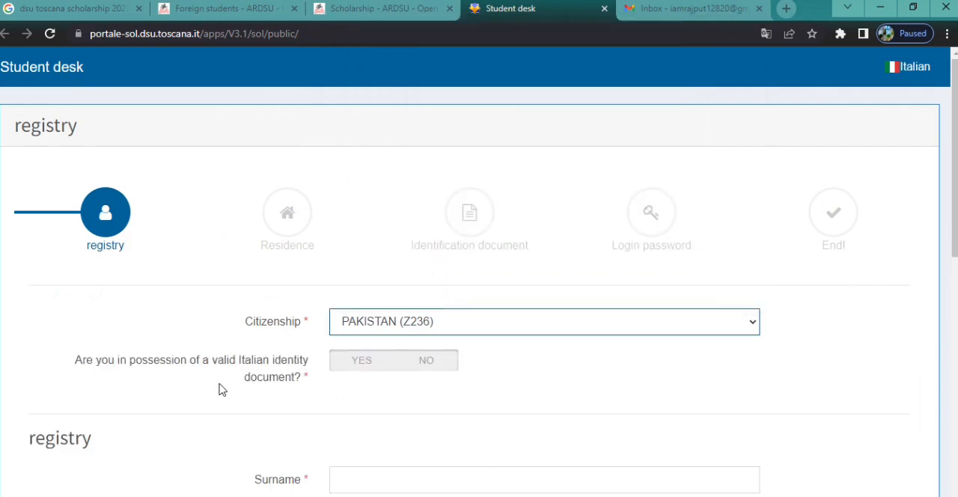
left_click(429, 364)
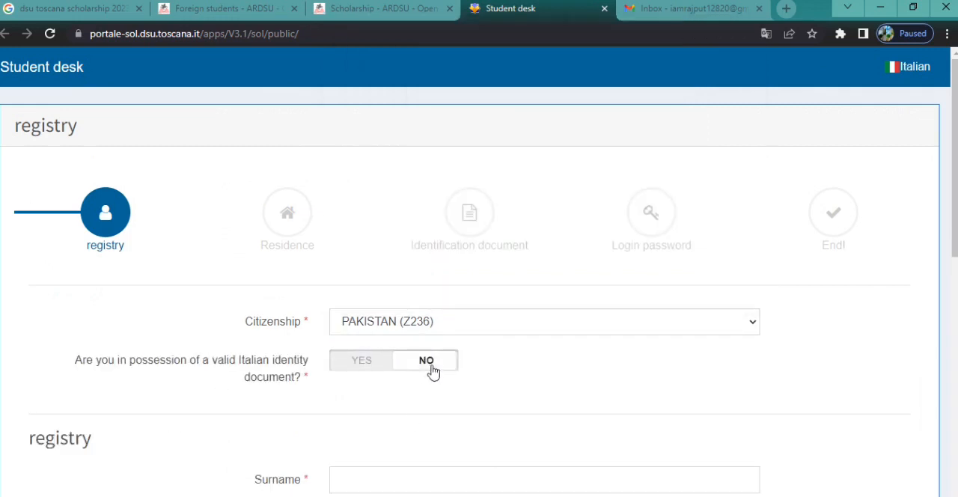
Enter the student's surname and name, select Male as the gender, and fill in the date of birth.
scroll(356, 201, "down", 4)
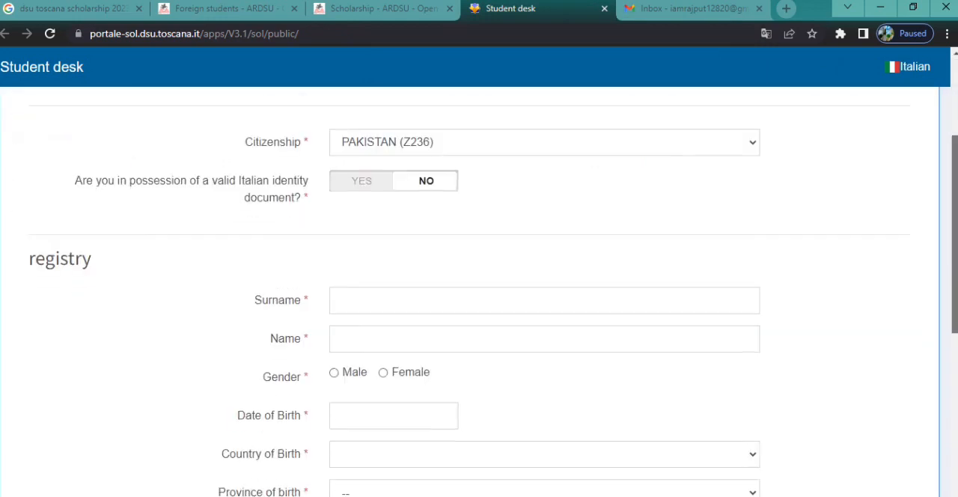
left_click(362, 216)
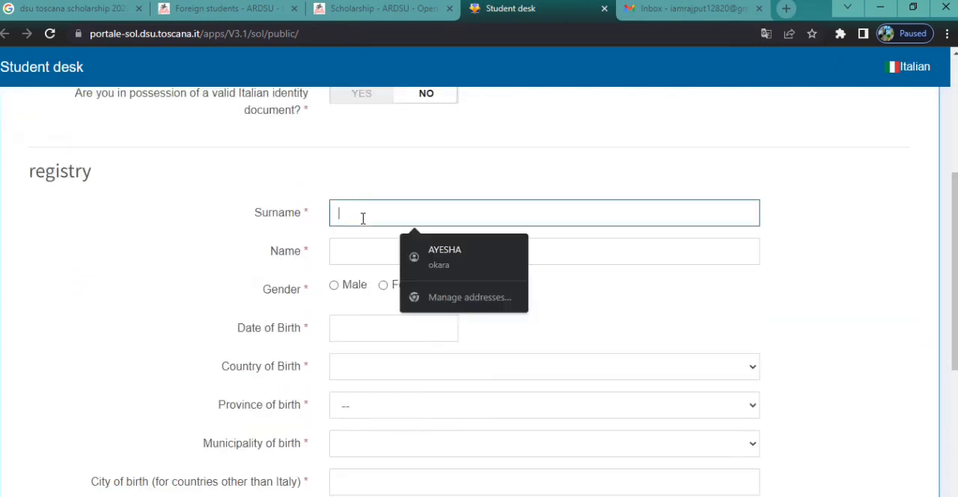
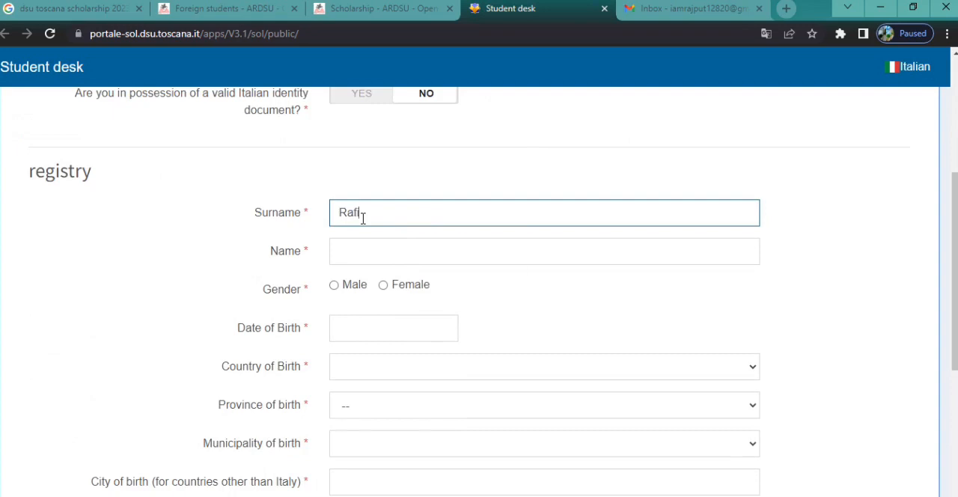
left_click(353, 254)
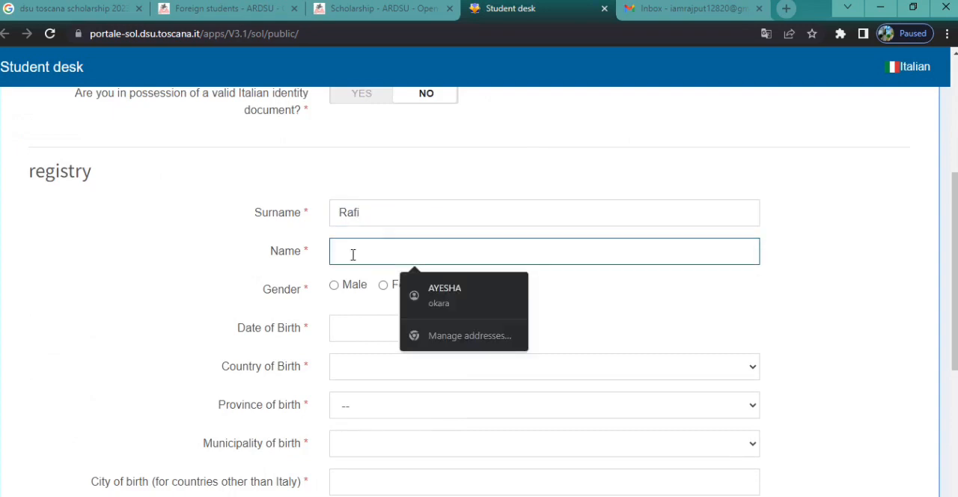
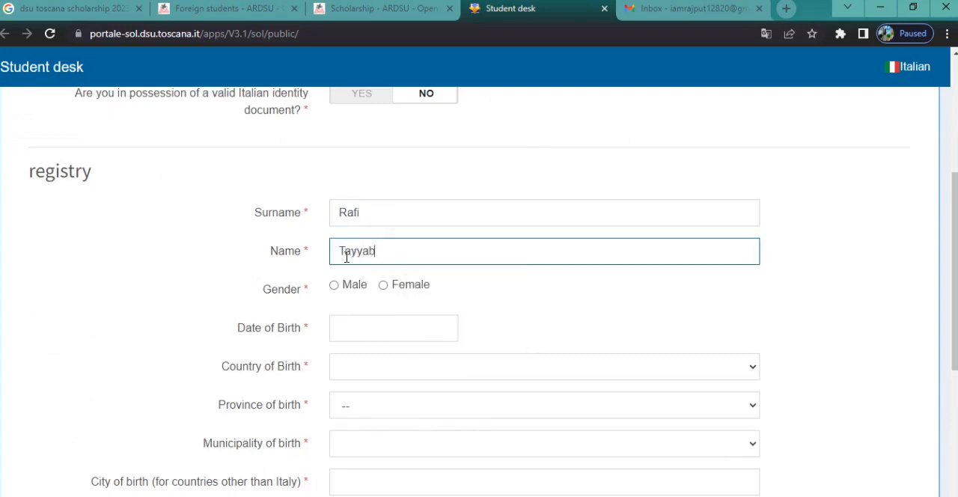
left_click(334, 286)
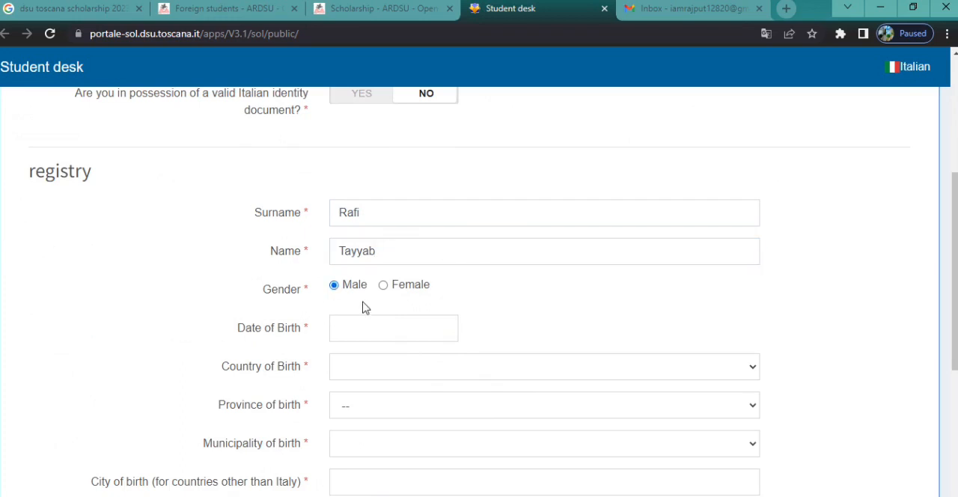
left_click(389, 328)
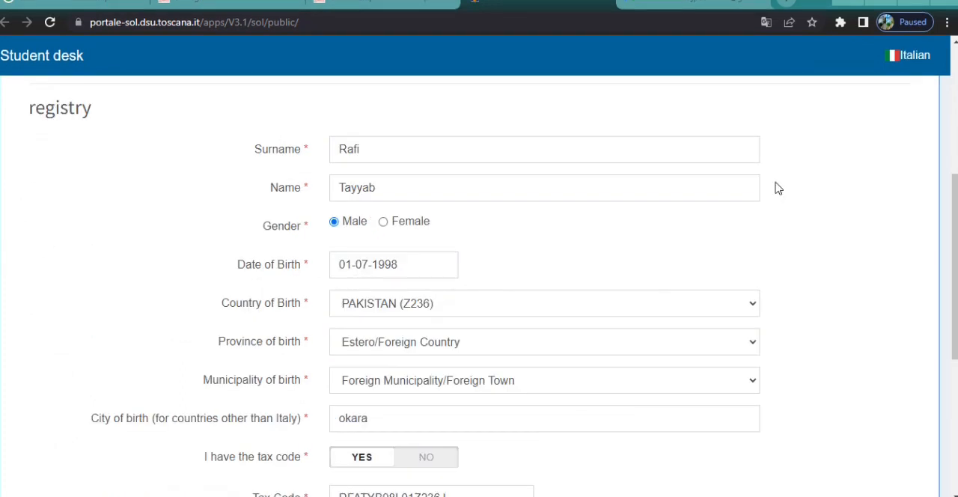
Check the rest of the completed registry form and submit it to continue to the Residence section.
scroll(953, 196, "down", 1)
left_click_drag(954, 223, 948, 326)
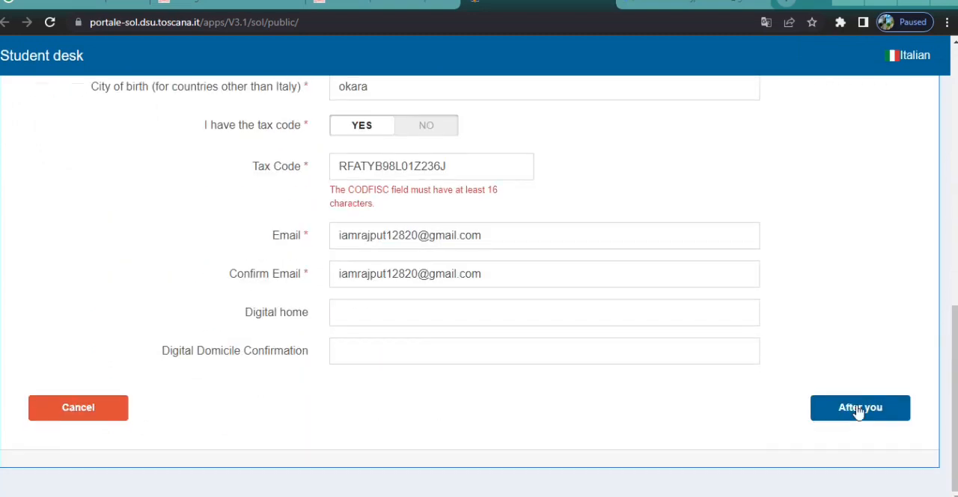
left_click(856, 411)
Check the residence address and contact details and submit them to continue to the Identification document section.
left_click_drag(954, 187, 955, 215)
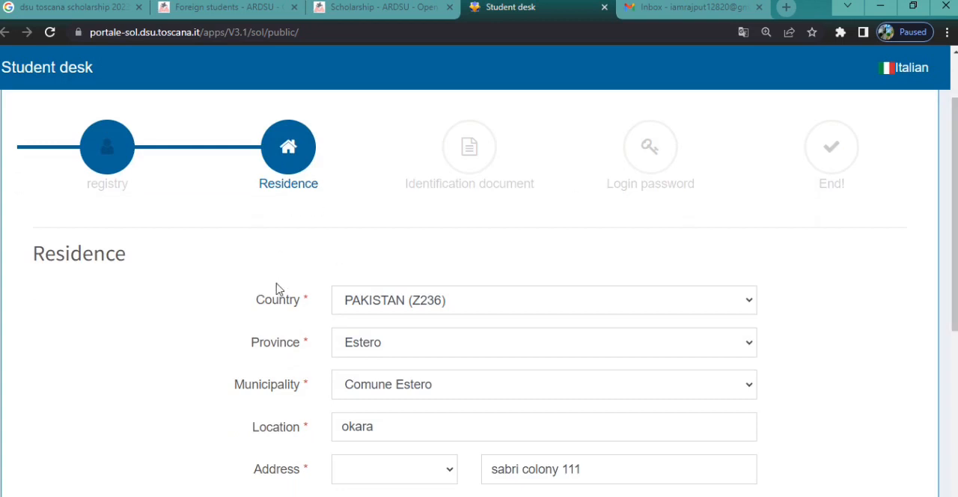
left_click_drag(955, 216, 954, 325)
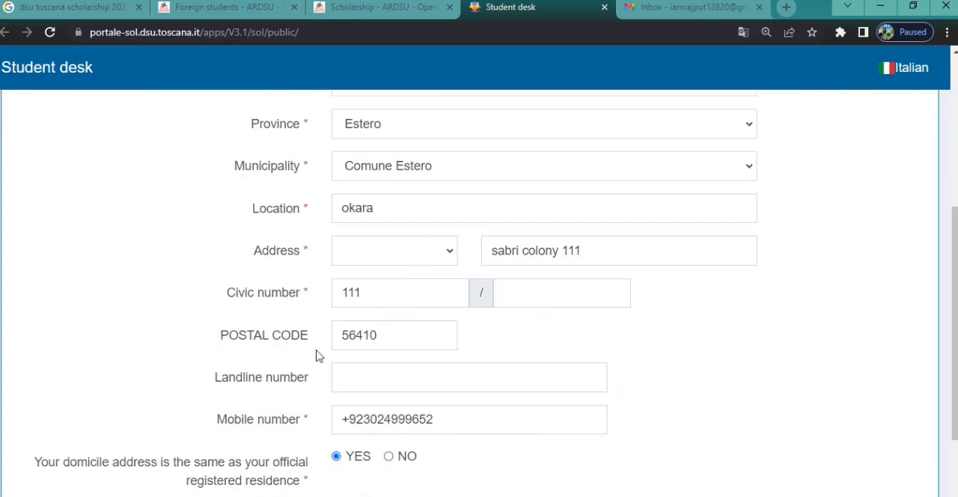
scroll(954, 322, "down", 2)
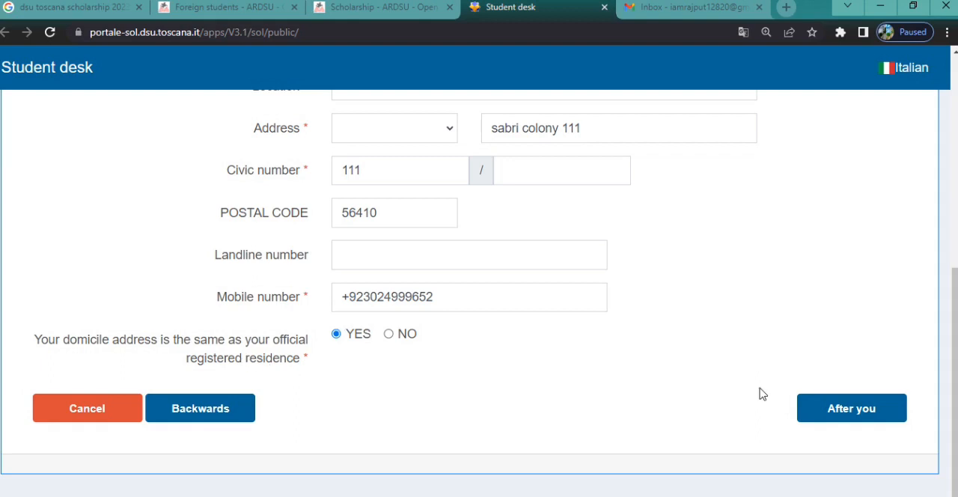
left_click(850, 414)
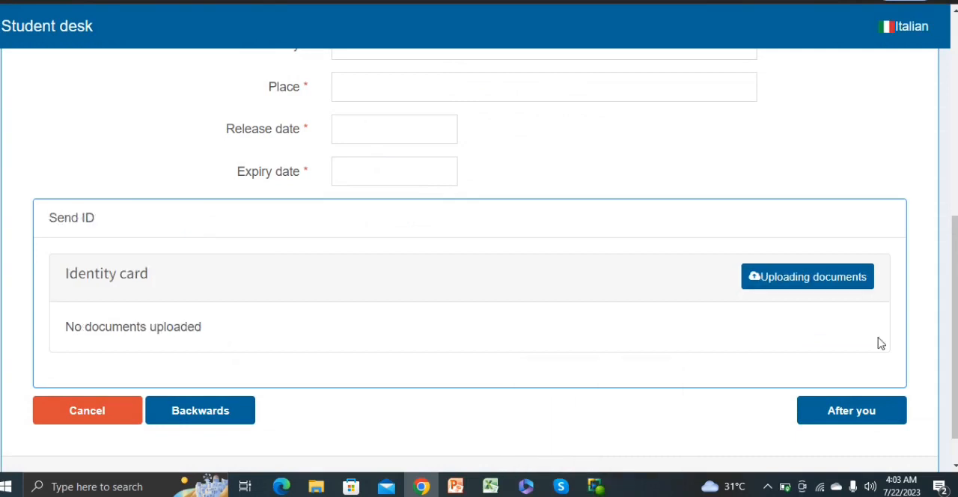
Set the identification document type to PASSAPORTO ORDINARIO and its issuer to Ente Estero.
left_click_drag(955, 333, 954, 196)
scroll(403, 178, "down", 1)
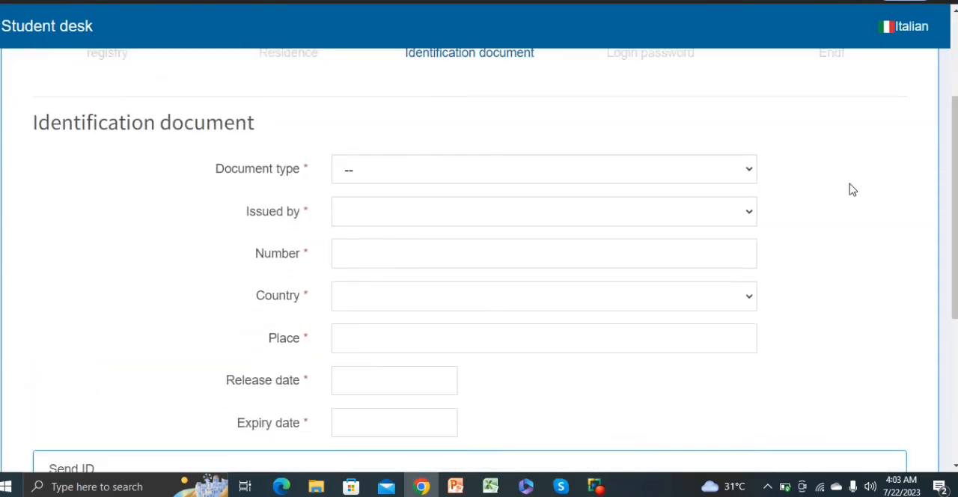
left_click(659, 174)
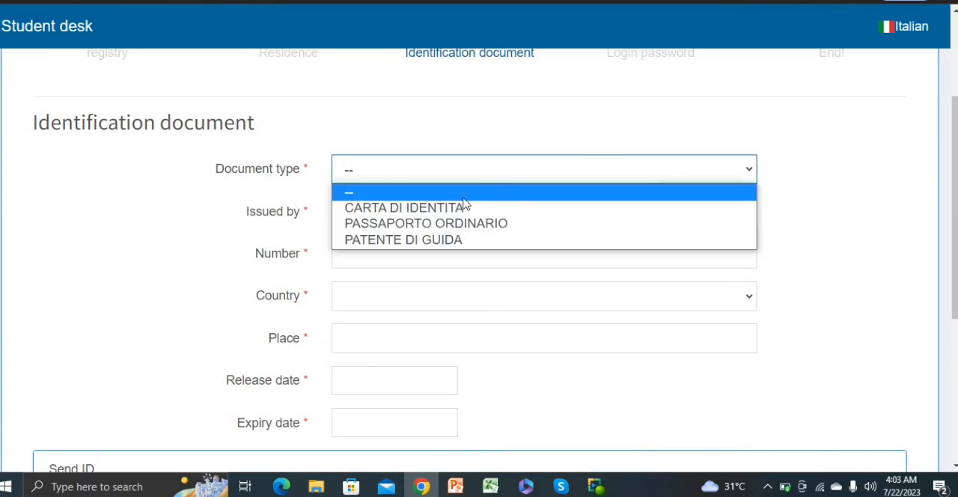
left_click(422, 227)
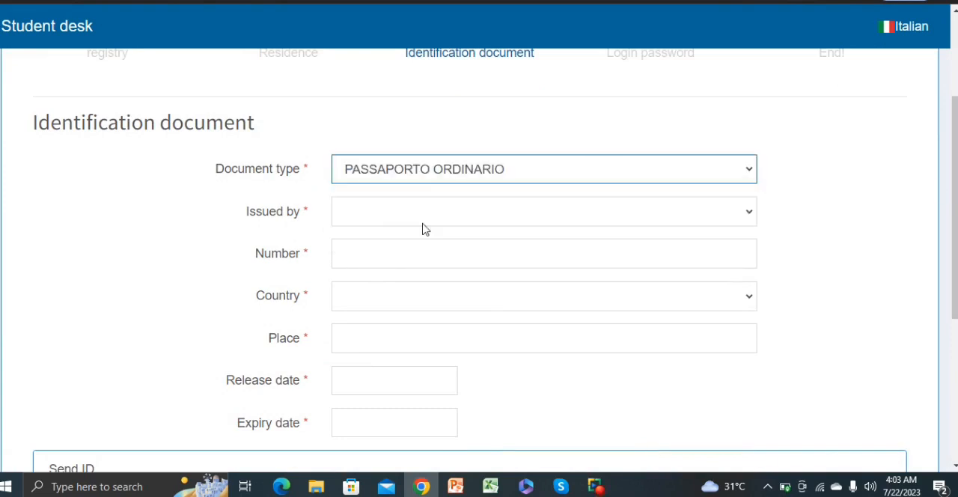
left_click(387, 213)
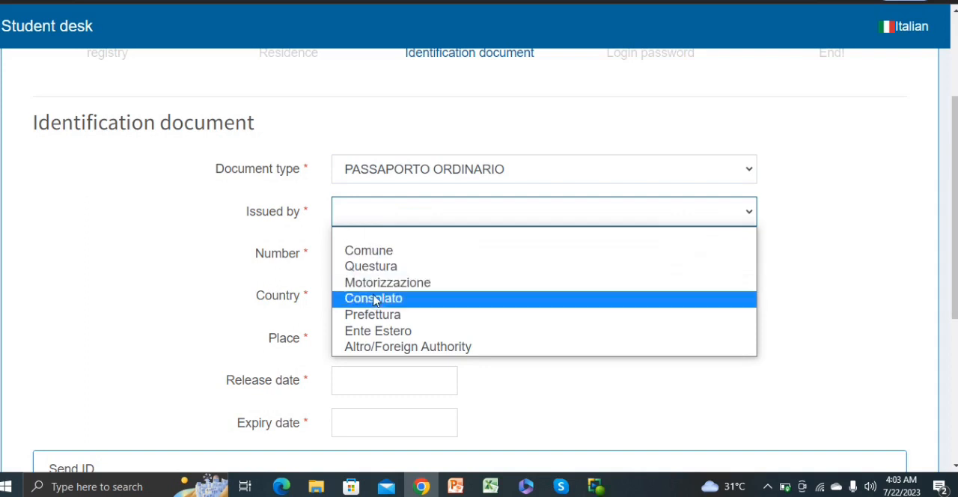
left_click(386, 339)
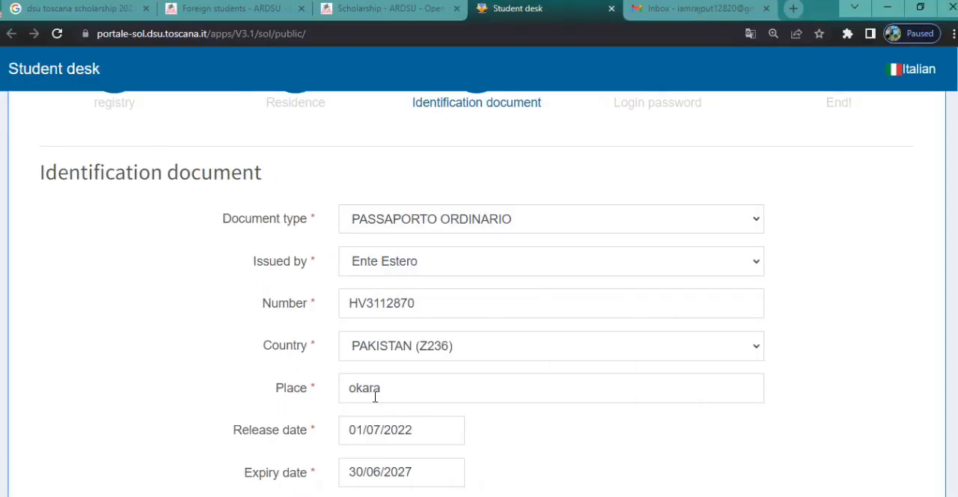
Check the passport details and the attached identity document, and submit them to continue to the Login password section.
left_click_drag(954, 198, 954, 297)
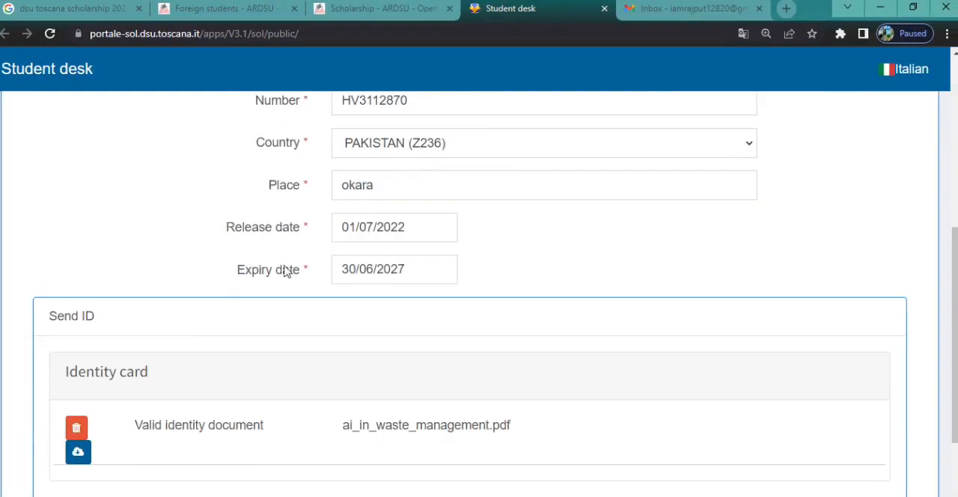
scroll(482, 386, "down", 2)
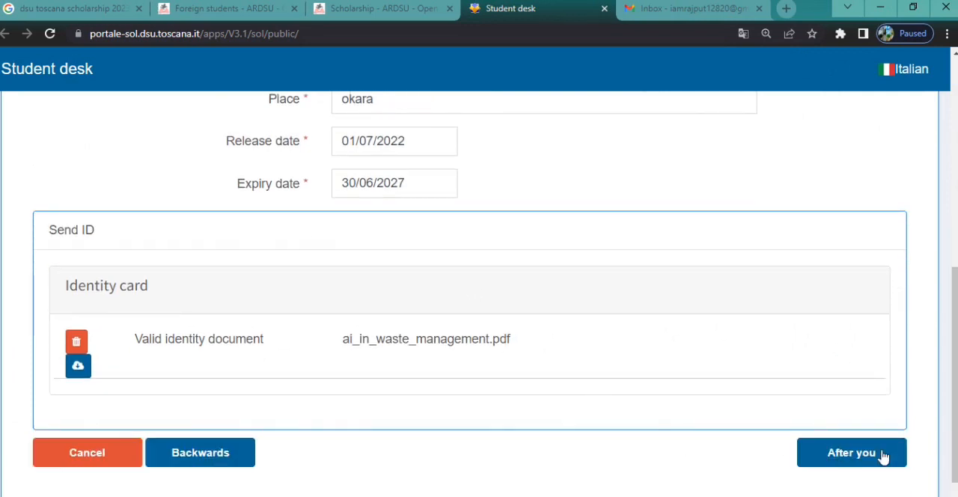
left_click(859, 454)
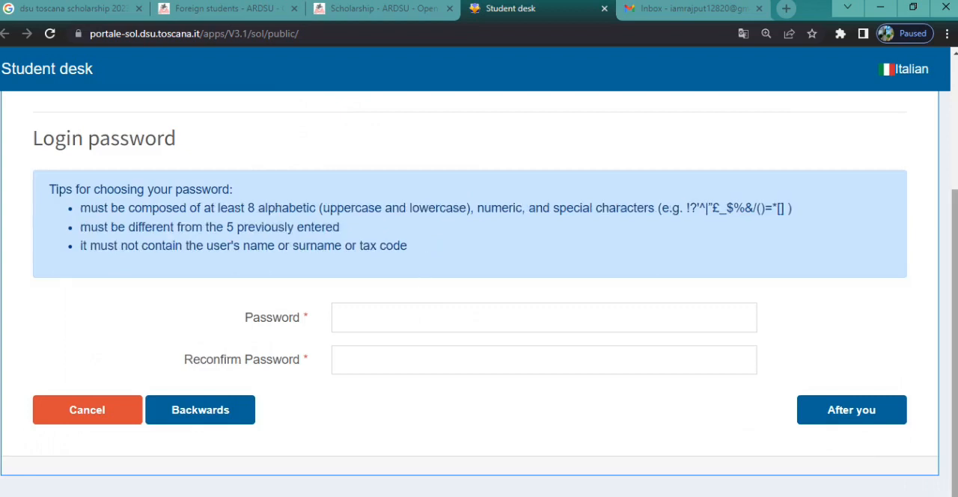
Review the rules for choosing a login password in the Login password section.
left_click_drag(955, 285, 955, 251)
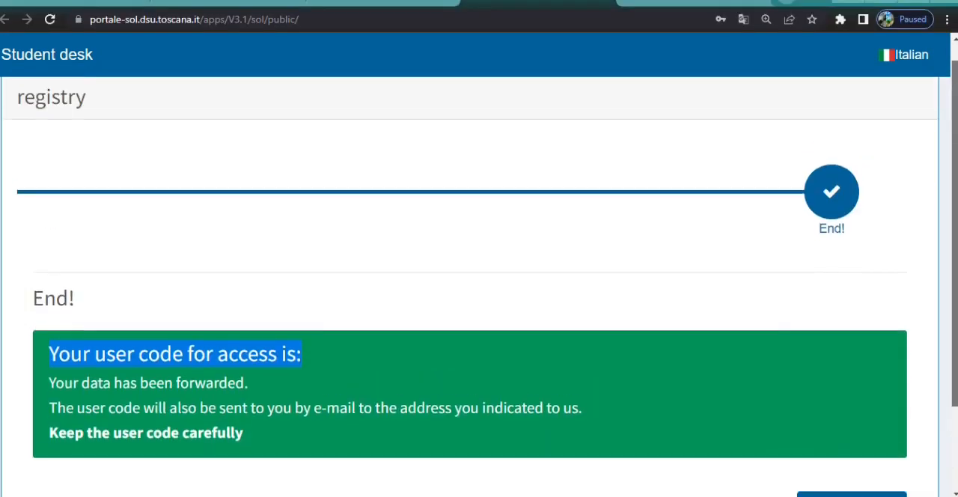
scroll(710, 229, "up", 1)
scroll(710, 230, "down", 2)
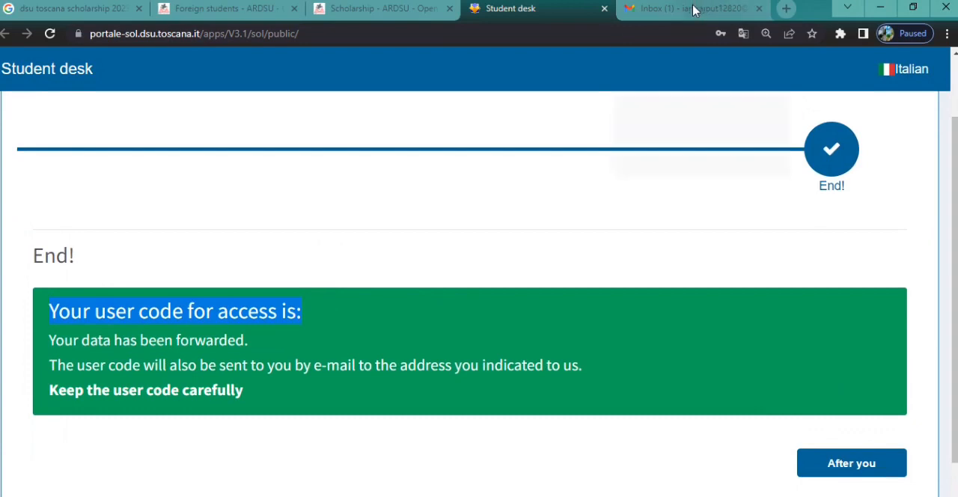
Switch to Gmail, translate the Registrazione Utente message into English, and select the user code in it.
left_click(692, 9)
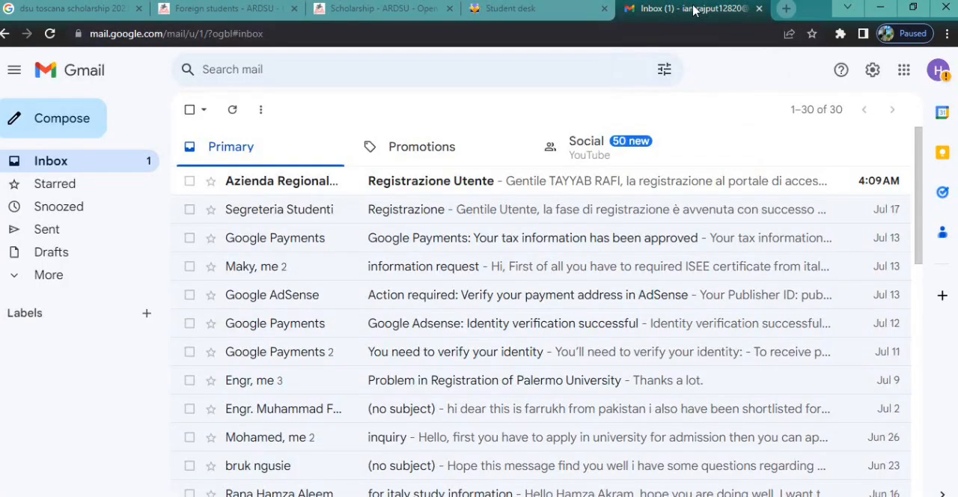
left_click(482, 186)
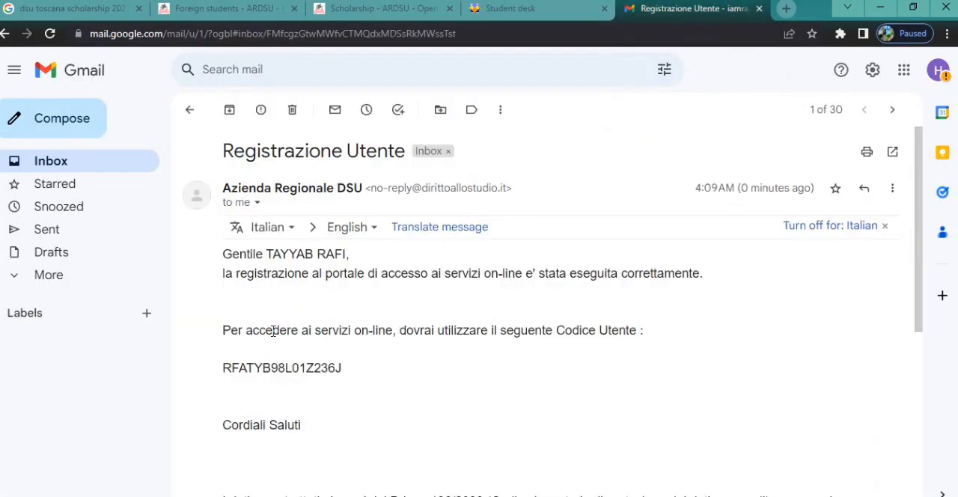
left_click(410, 227)
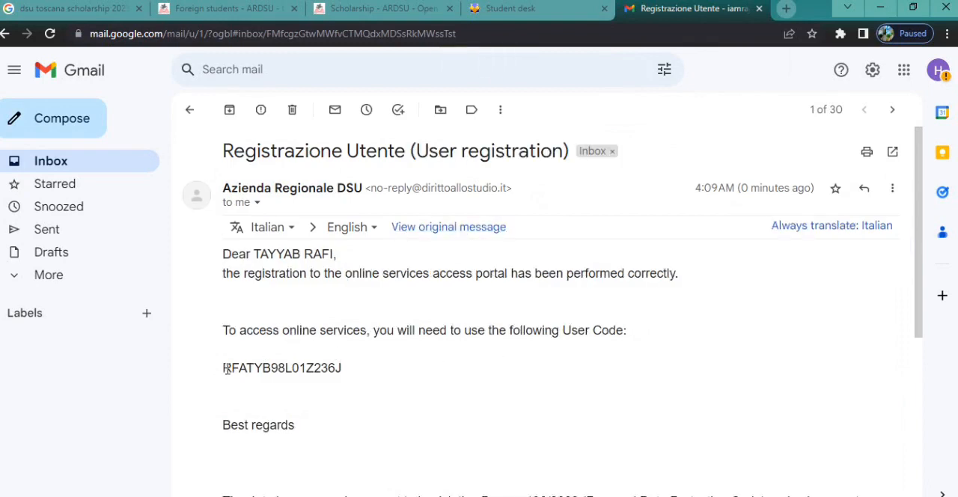
left_click_drag(223, 367, 343, 367)
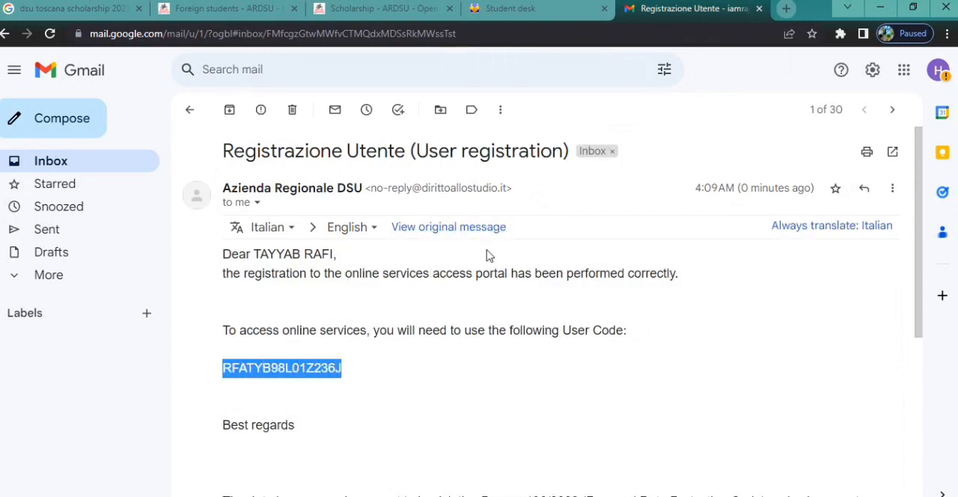
Return to the Student desk, close out the final registration page, and save the login credentials in the browser.
left_click(506, 7)
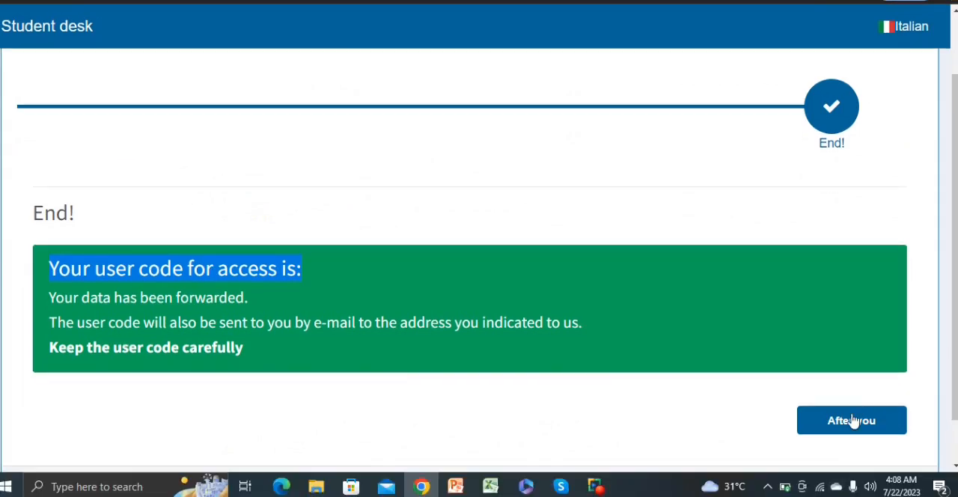
left_click(852, 420)
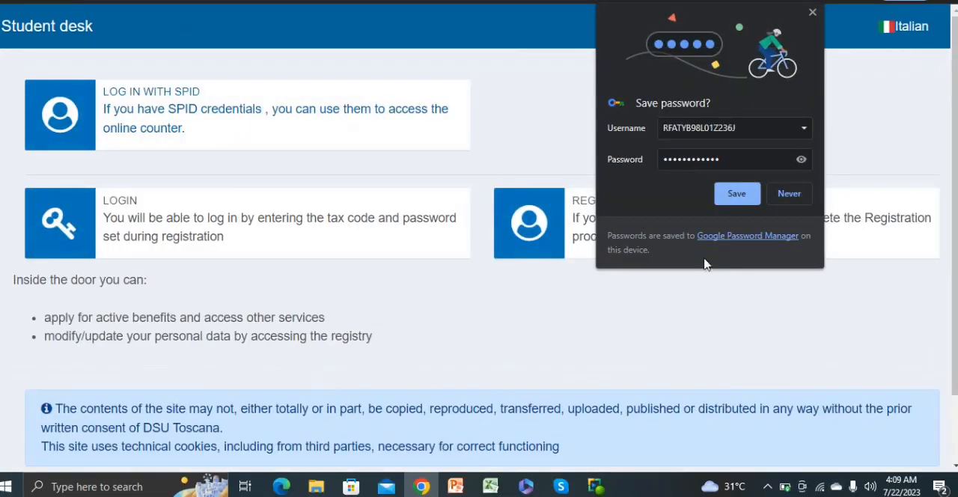
left_click(736, 195)
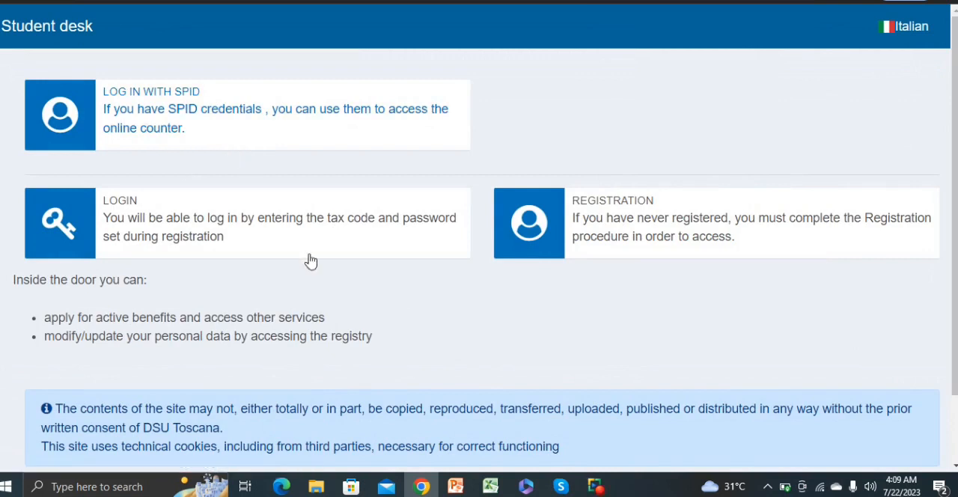
Log in with the saved credentials and open the scholarship and accommodation application for the AY 2023/2024.
left_click(147, 220)
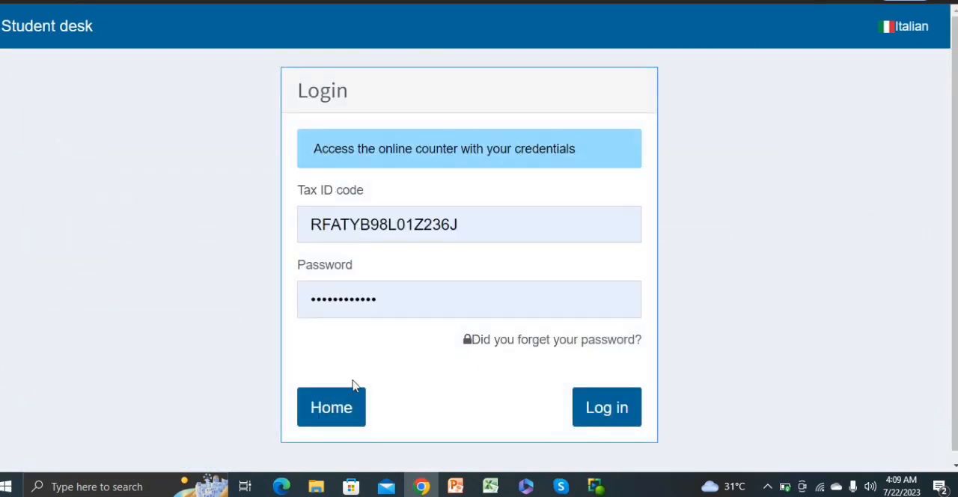
left_click(604, 413)
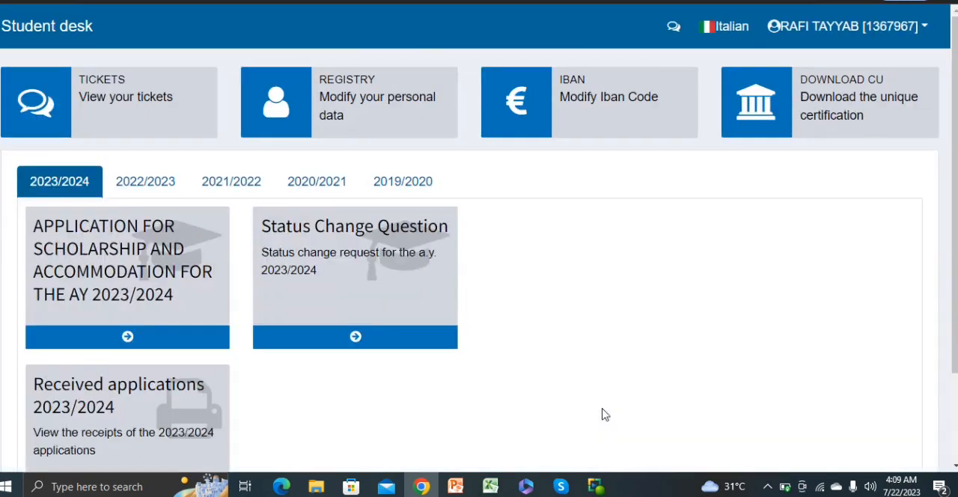
scroll(603, 412, "down", 2)
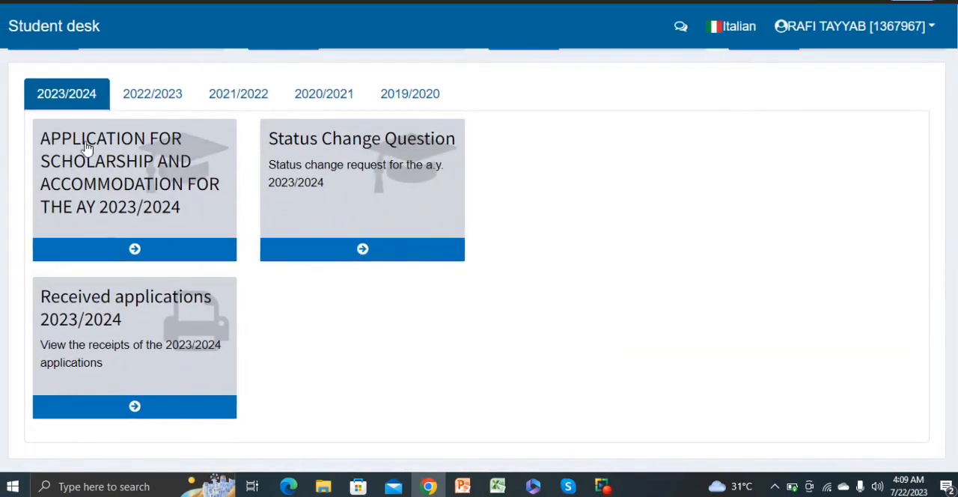
left_click(132, 186)
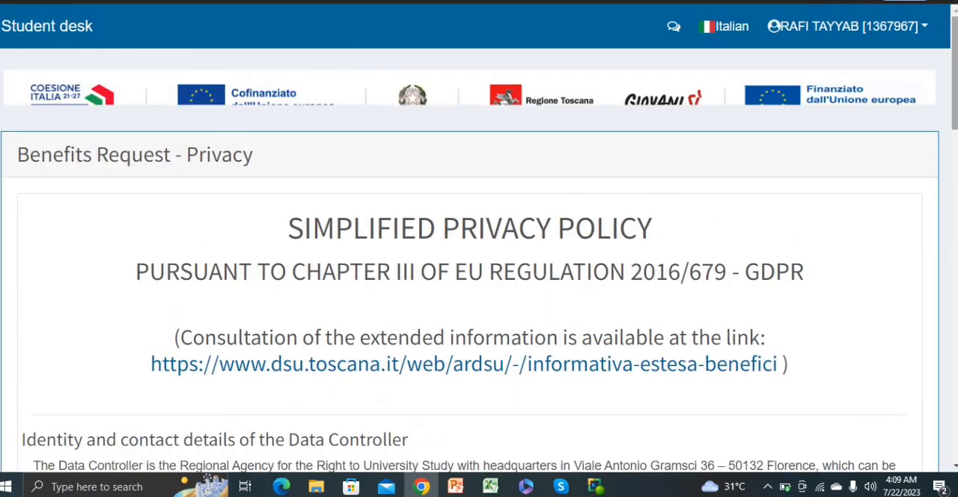
Accept the General Data Protection Regulation declaration below the privacy policy, then save and continue to the user profile.
scroll(724, 229, "down", 10)
scroll(820, 248, "down", 15)
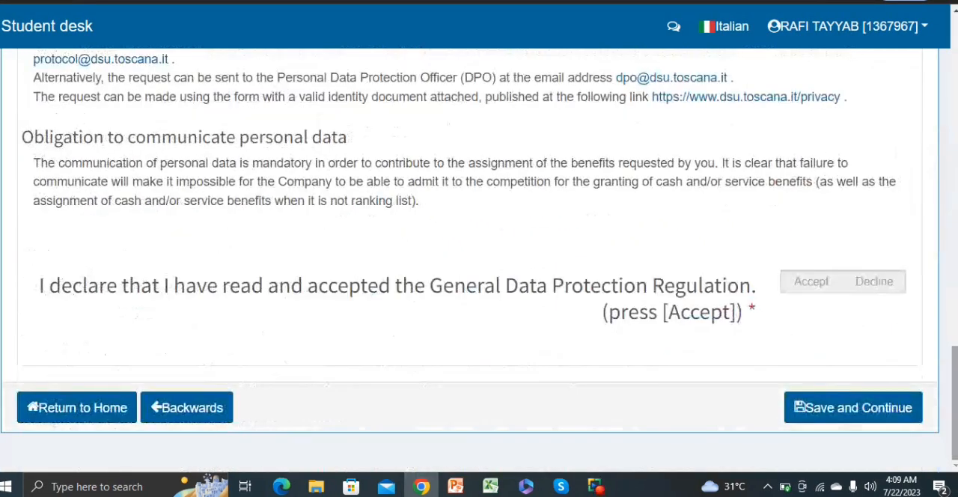
left_click(802, 289)
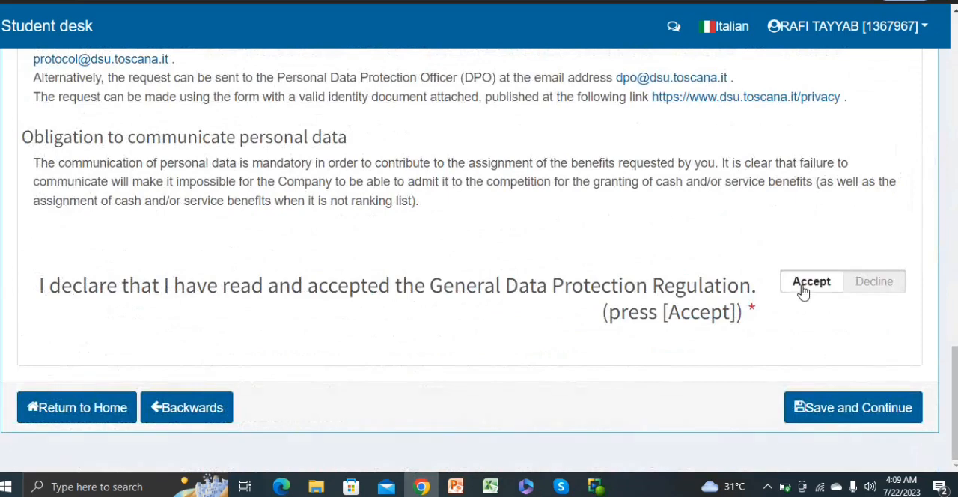
left_click(843, 413)
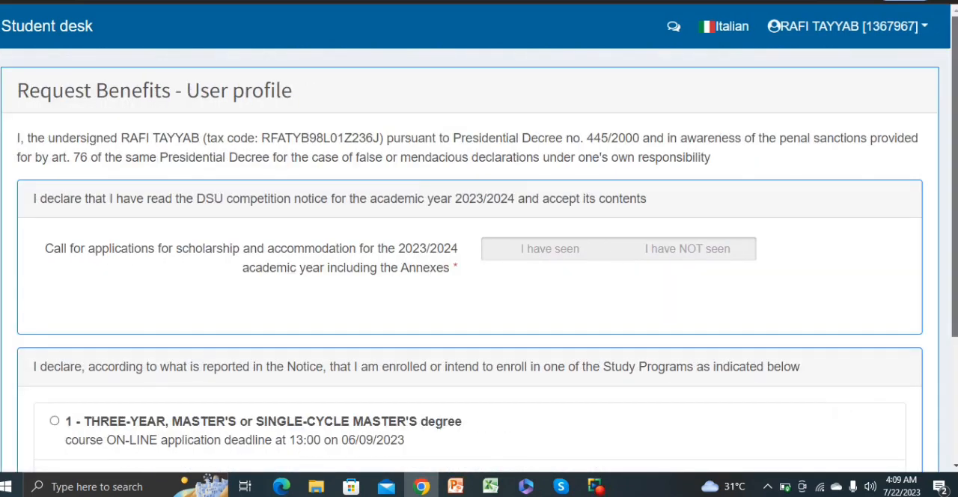
Declare the 2023/2024 call for applications as seen, choose the three-year, master's or single-cycle master's degree program, and save and continue.
scroll(844, 413, "down", 1)
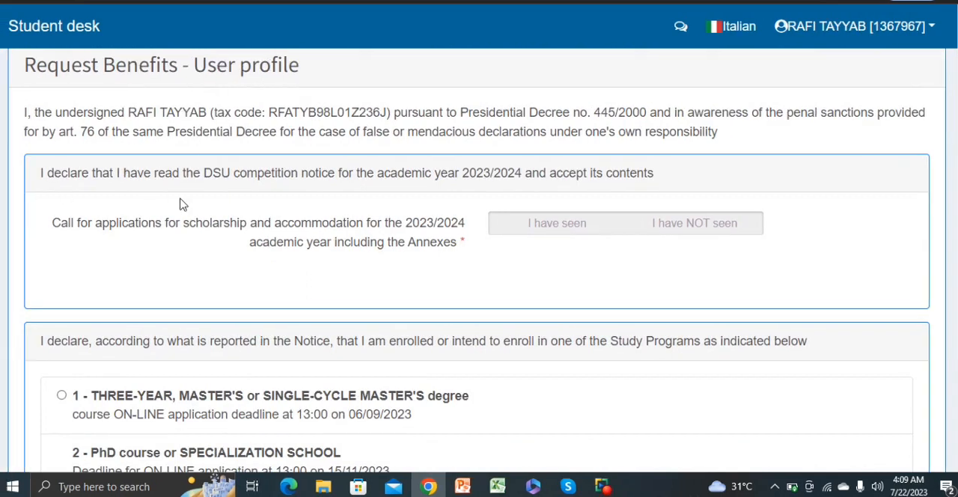
left_click(550, 222)
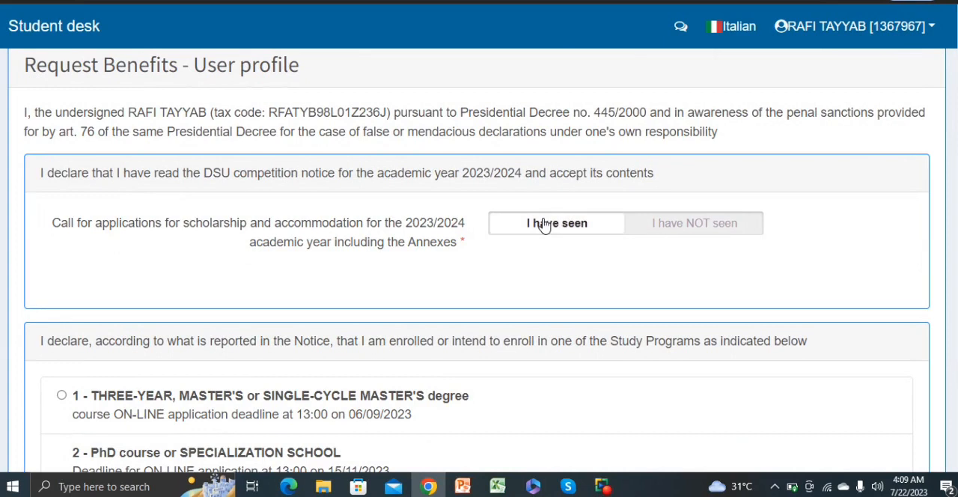
scroll(551, 221, "down", 3)
scroll(389, 224, "down", 1)
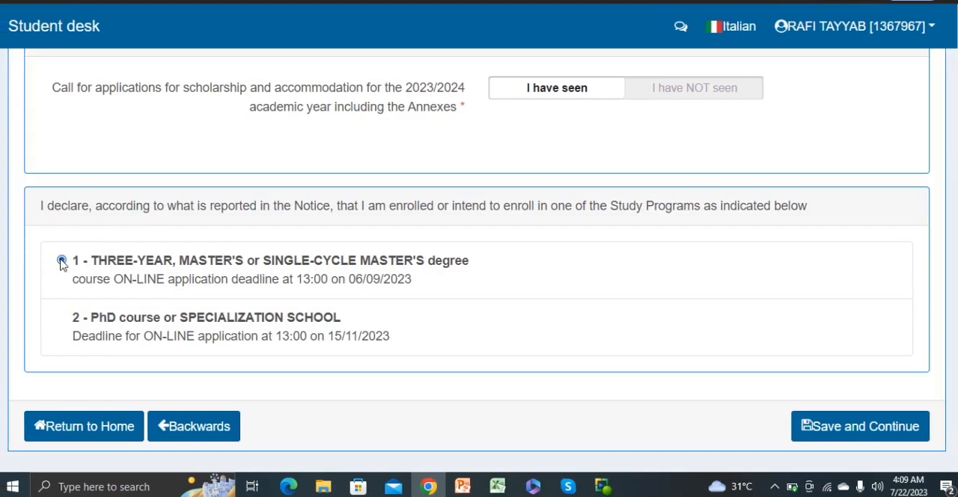
left_click(853, 428)
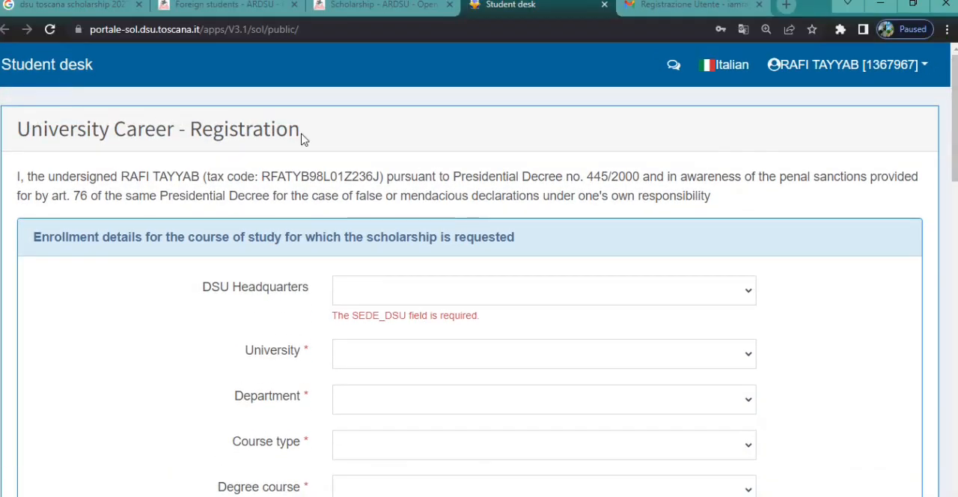
Set the DSU headquarters to FLORENCE, the university to UNIVERSITA' DEGLI STUDI DI FIRENZE and the department to Ingegneria.
left_click(606, 293)
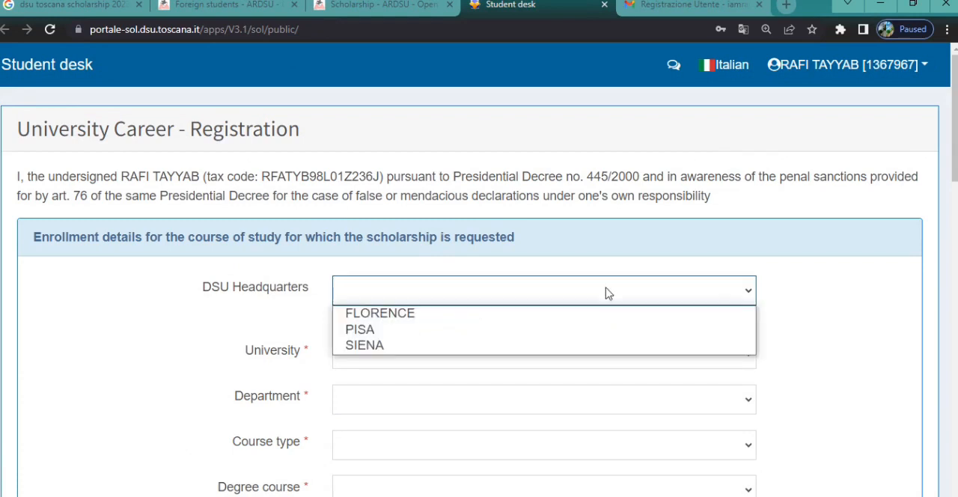
left_click(381, 314)
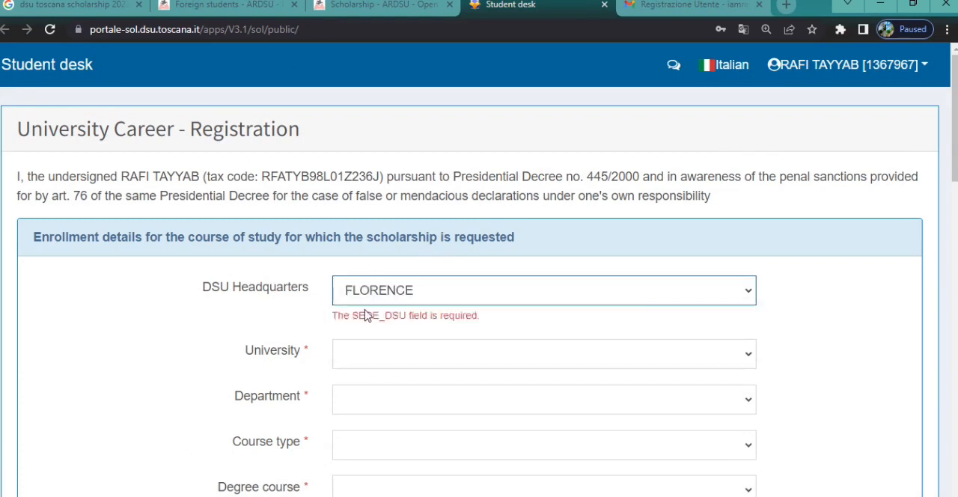
left_click(458, 345)
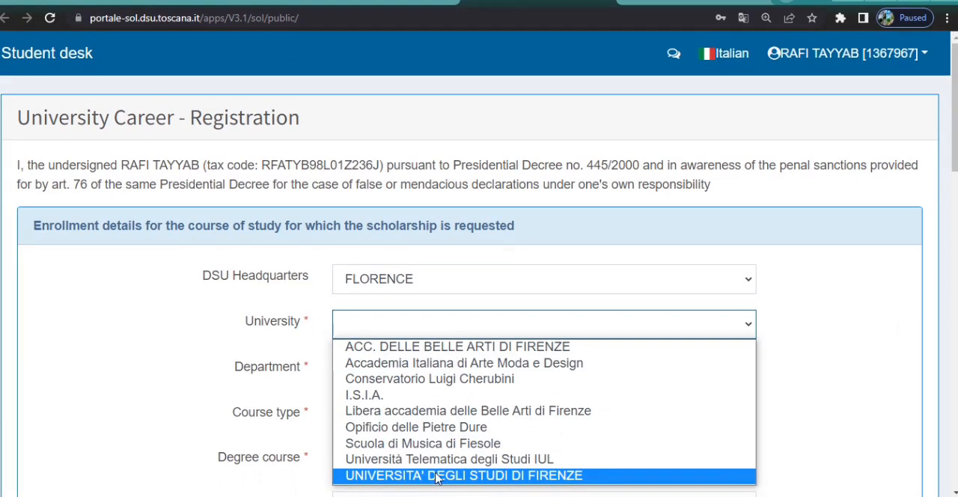
left_click(438, 476)
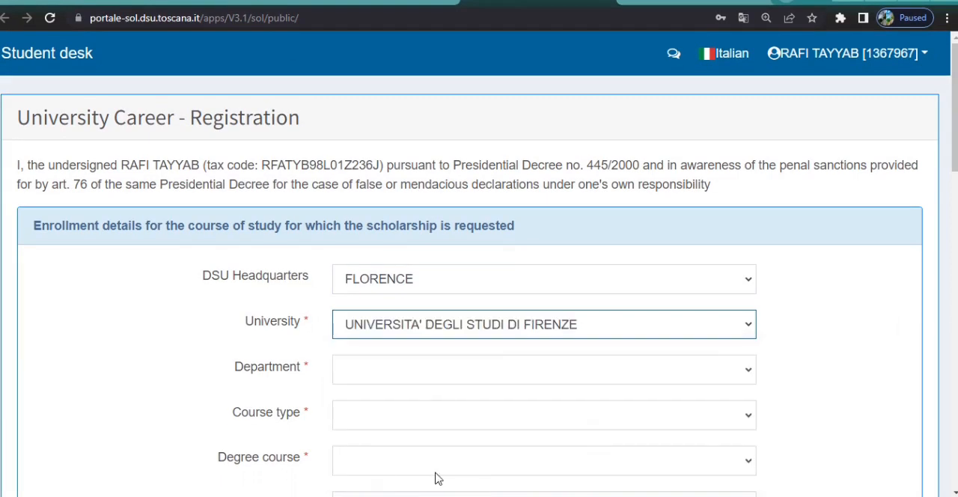
left_click(724, 377)
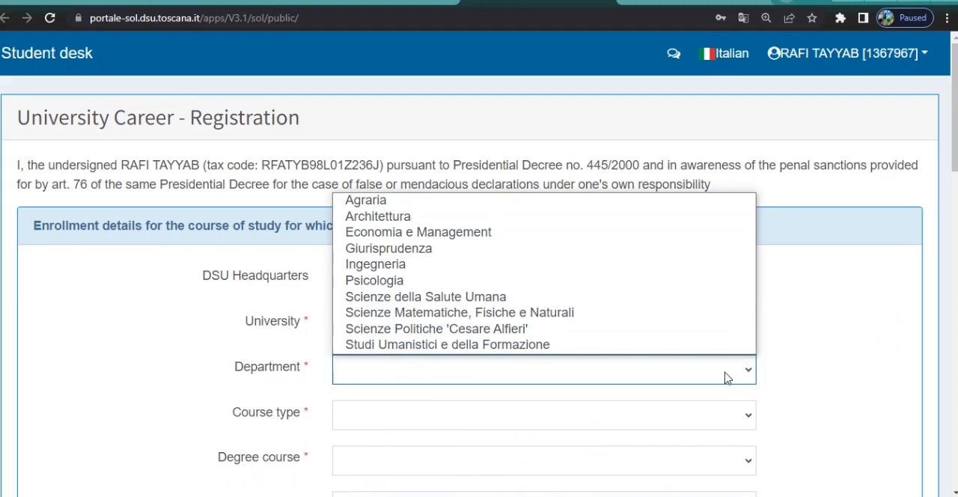
left_click(379, 265)
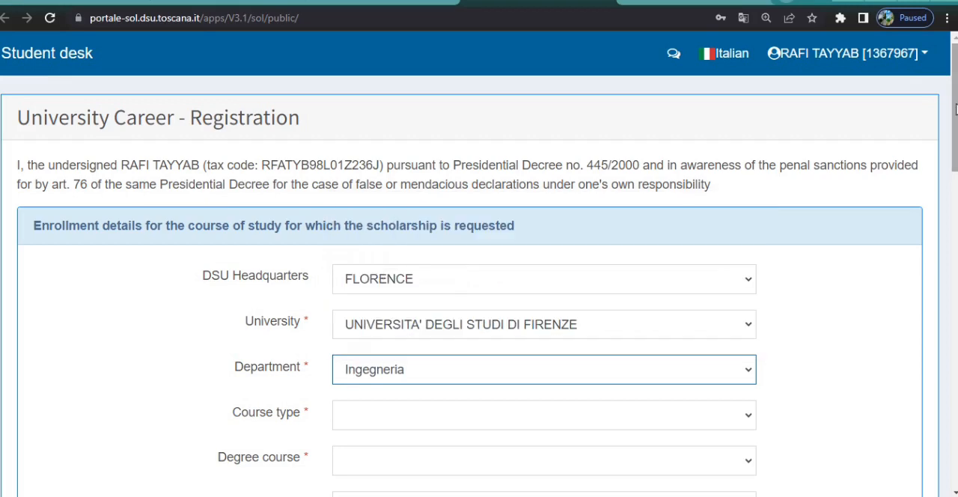
Set the course type to Laurea magistrale, the degree course to B071 - INGEGNERIA MECCANICA and its main location to FIRENZE.
scroll(674, 225, "down", 3)
left_click(717, 180)
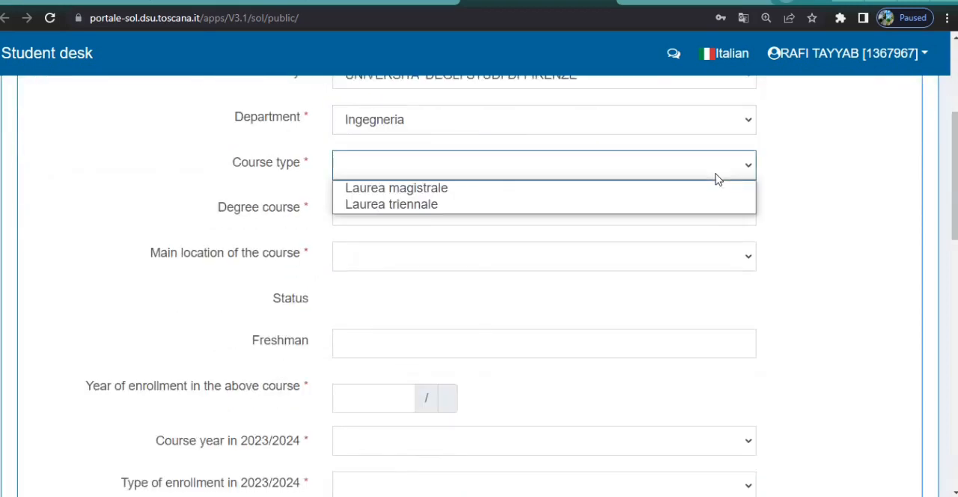
left_click(447, 191)
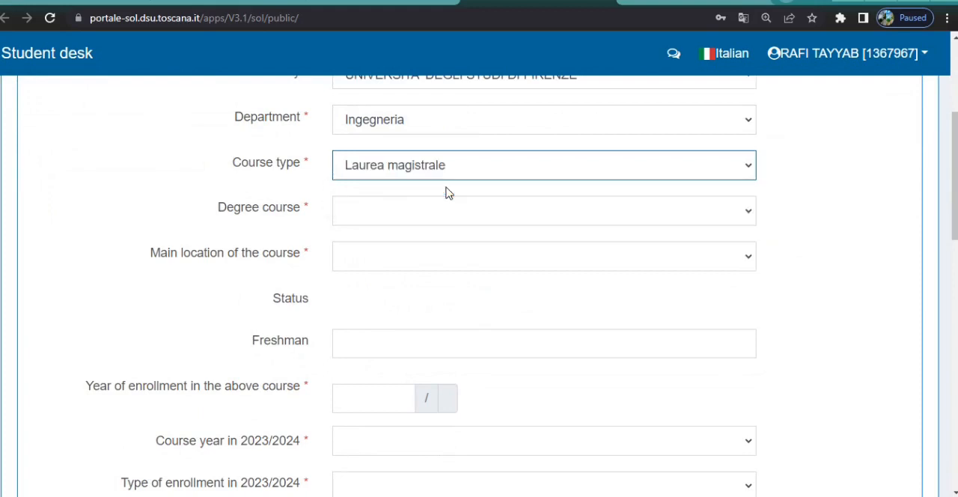
left_click(574, 220)
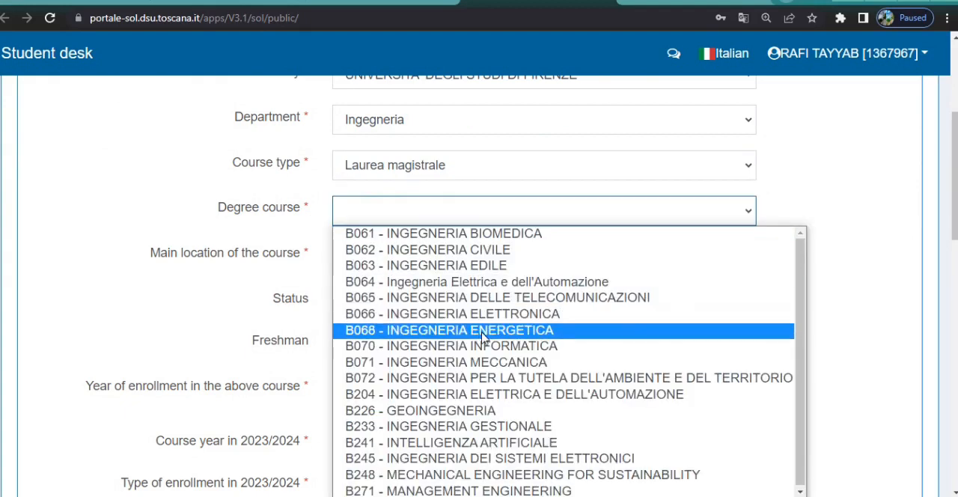
left_click(522, 368)
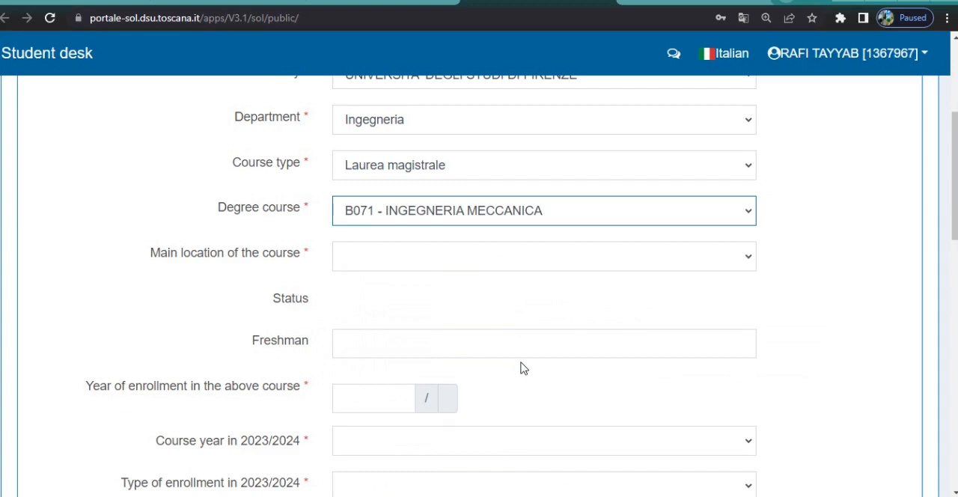
left_click(625, 262)
left_click(394, 279)
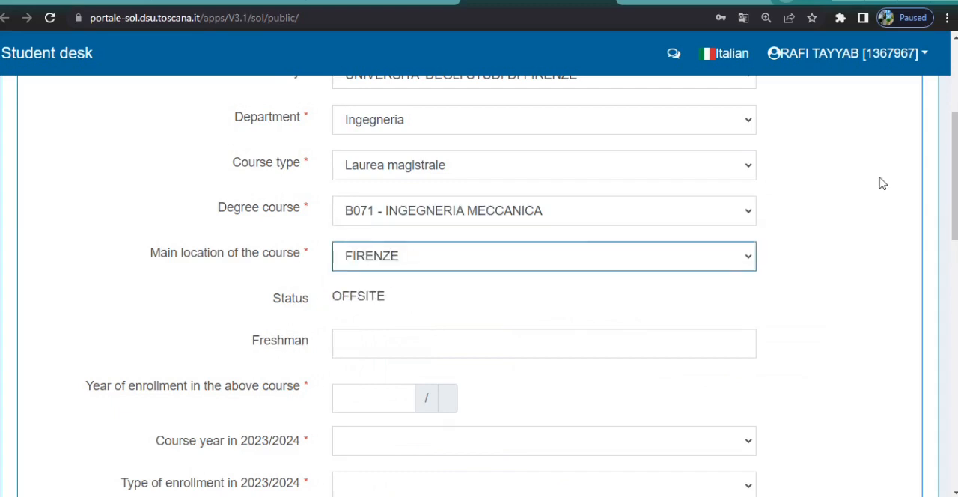
scroll(881, 184, "down", 3)
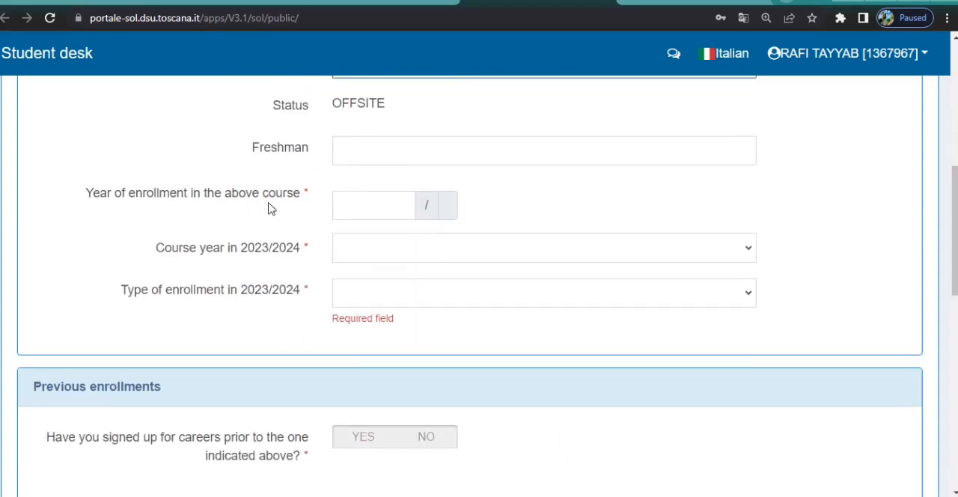
Set the year of enrollment to 2023, the course year to 1° anno nell'.a.a. 2023/2024 and the type of enrollment to IN PROGRESS.
left_click(357, 205)
type("2023")
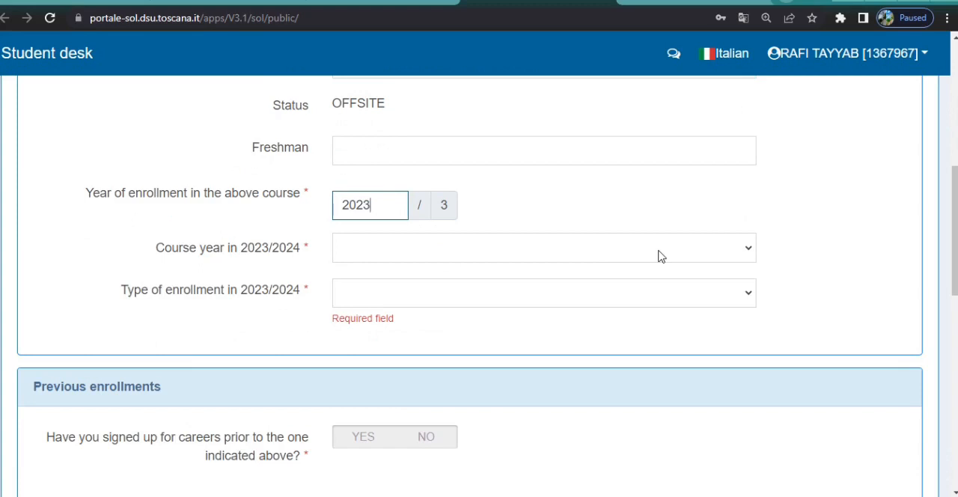
left_click(719, 258)
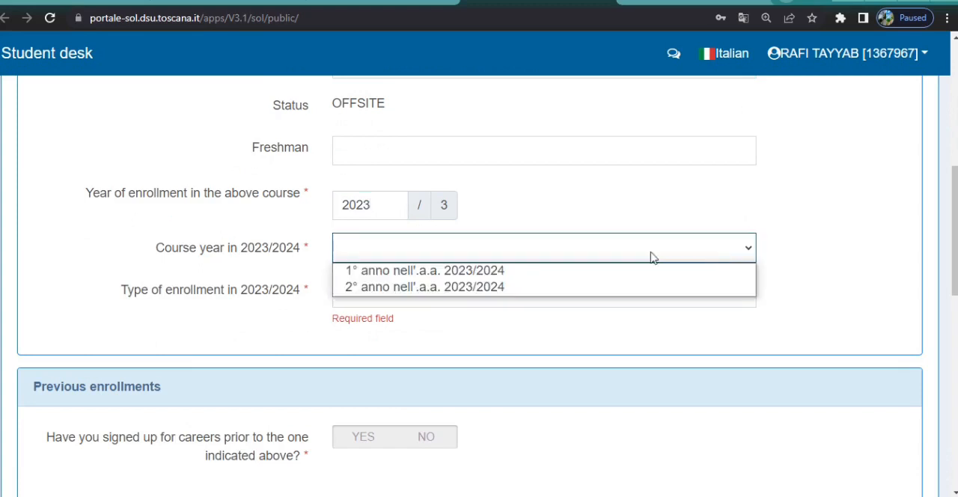
left_click(419, 271)
left_click(644, 296)
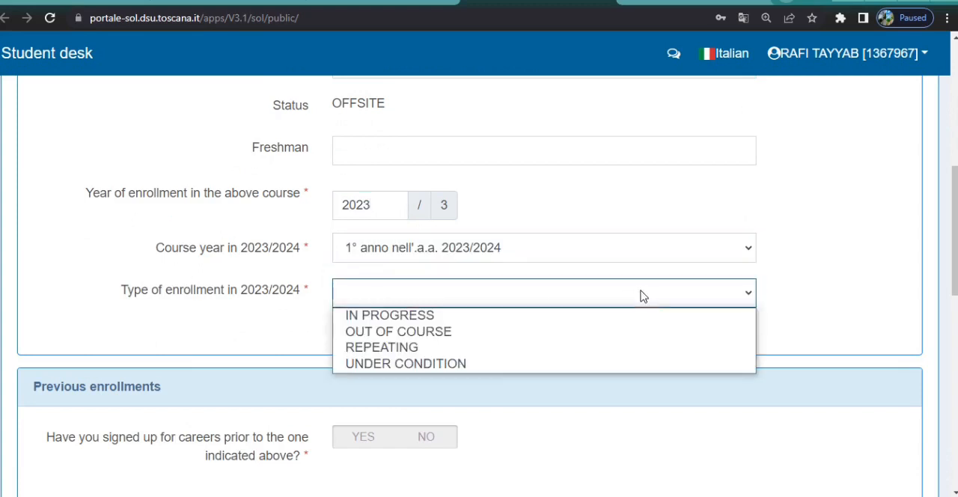
left_click(375, 317)
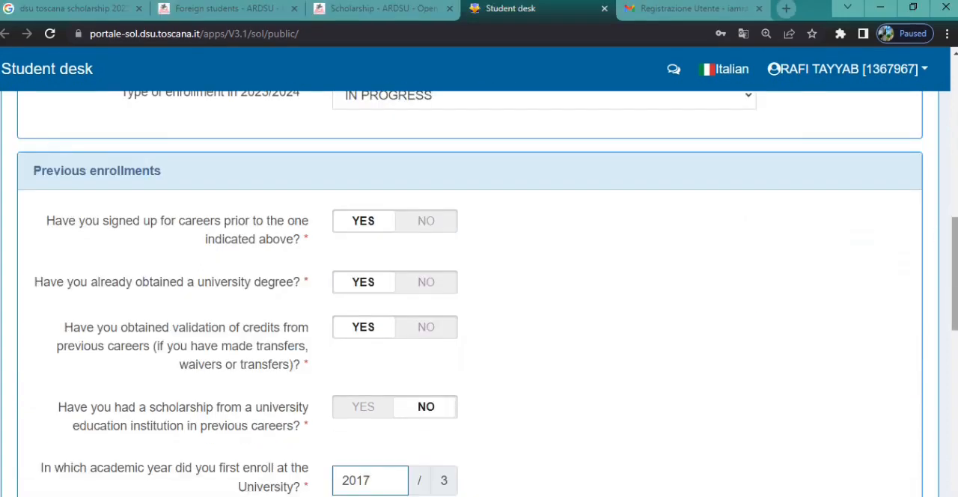
Review the previous, contemporary and 24-credit enrollment answers, then save and continue to section 2 of the university career.
scroll(241, 229, "up", 1)
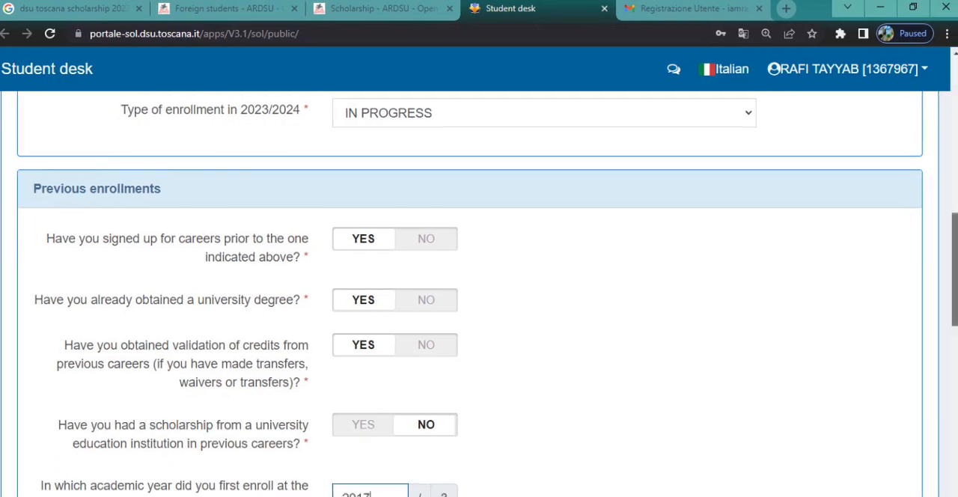
scroll(321, 334, "down", 3)
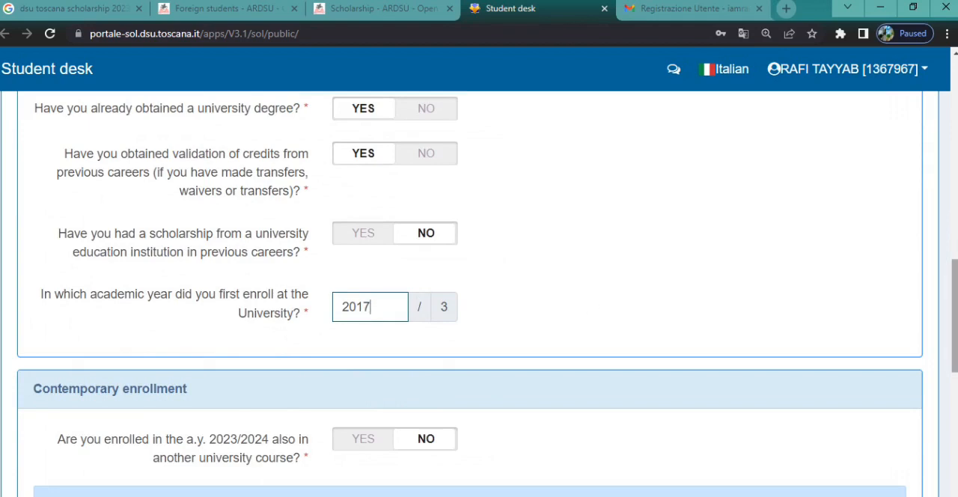
scroll(954, 314, "down", 3)
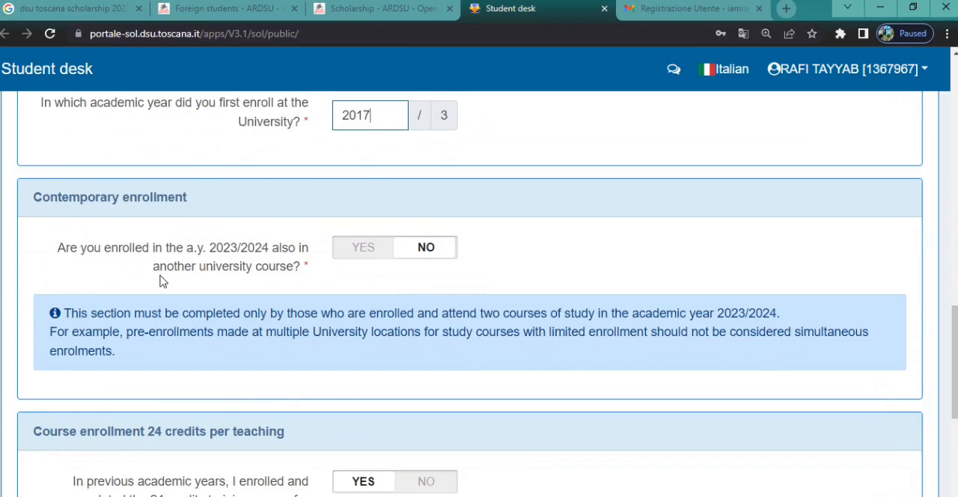
scroll(949, 314, "down", 3)
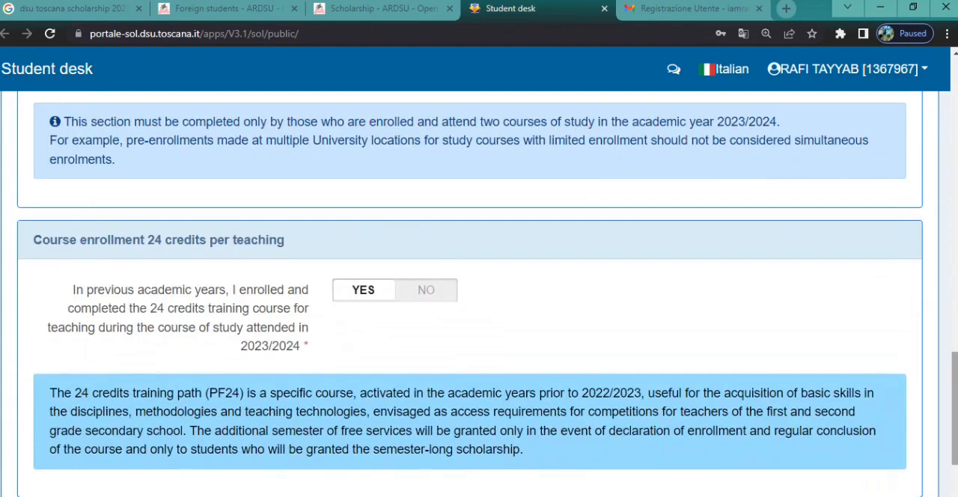
scroll(463, 370, "down", 3)
left_click(862, 478)
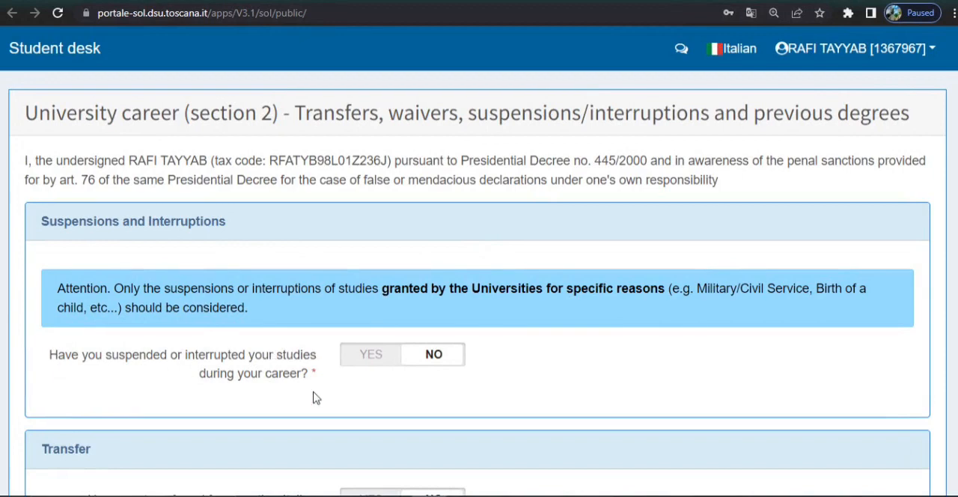
In the Three-year degree section, declare a completed bachelor's degree and enter university of sahiwal as the awarding university.
scroll(594, 325, "down", 3)
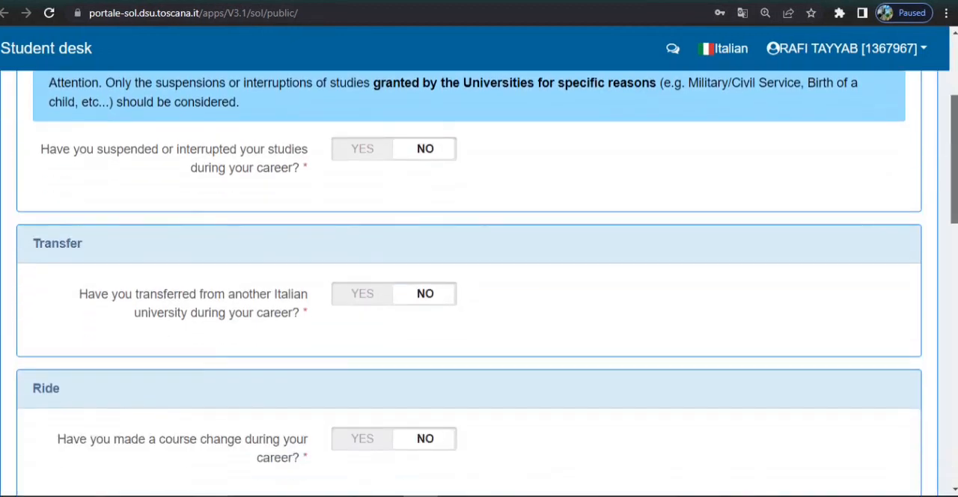
scroll(469, 275, "down", 1)
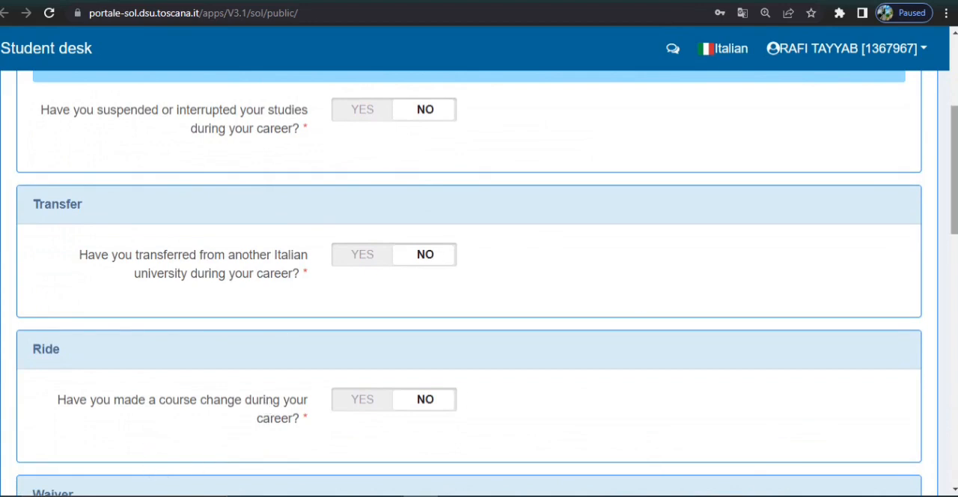
left_click_drag(954, 160, 954, 250)
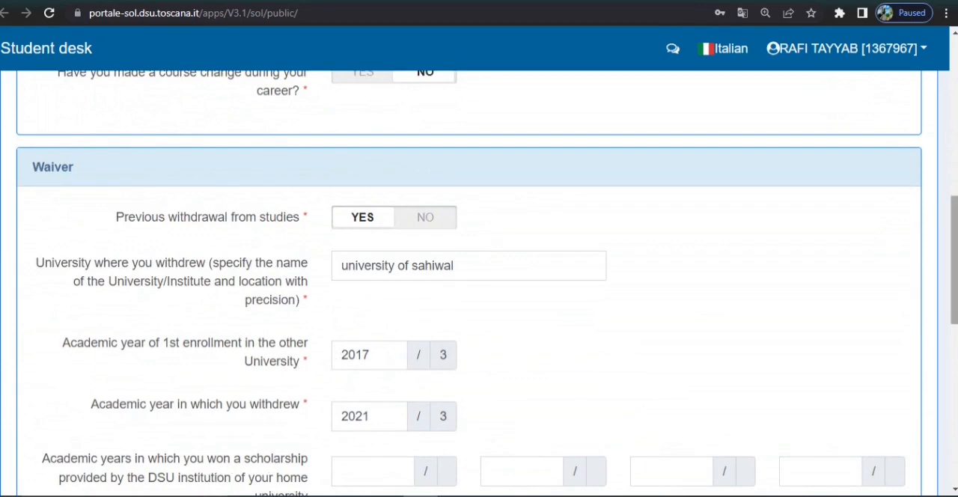
scroll(24, 335, "down", 3)
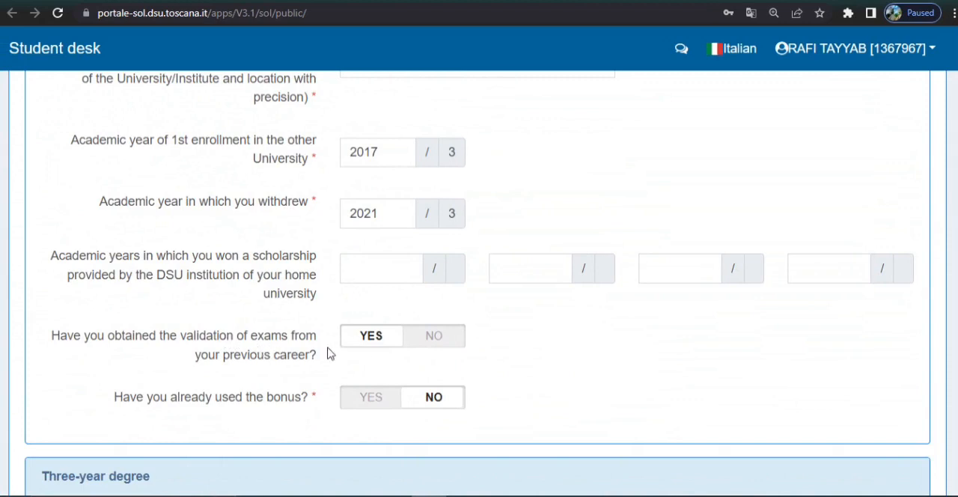
left_click_drag(955, 300, 954, 364)
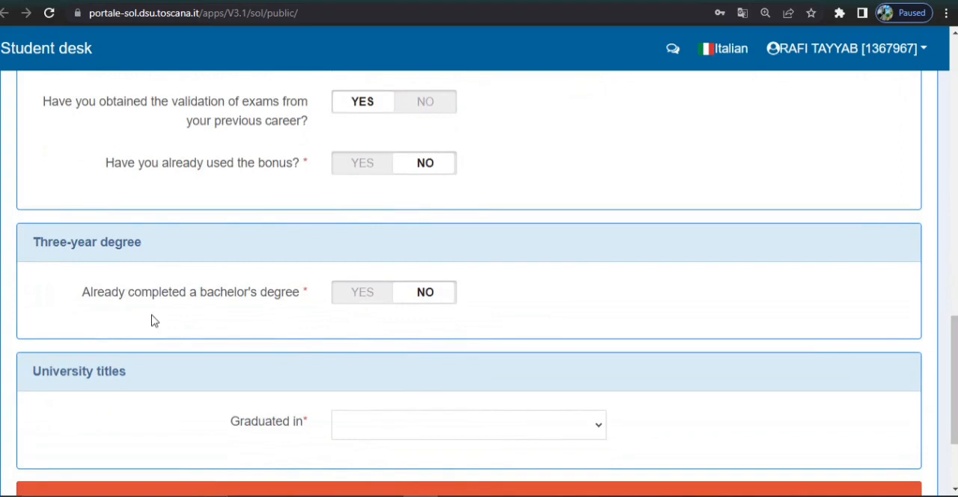
left_click(363, 298)
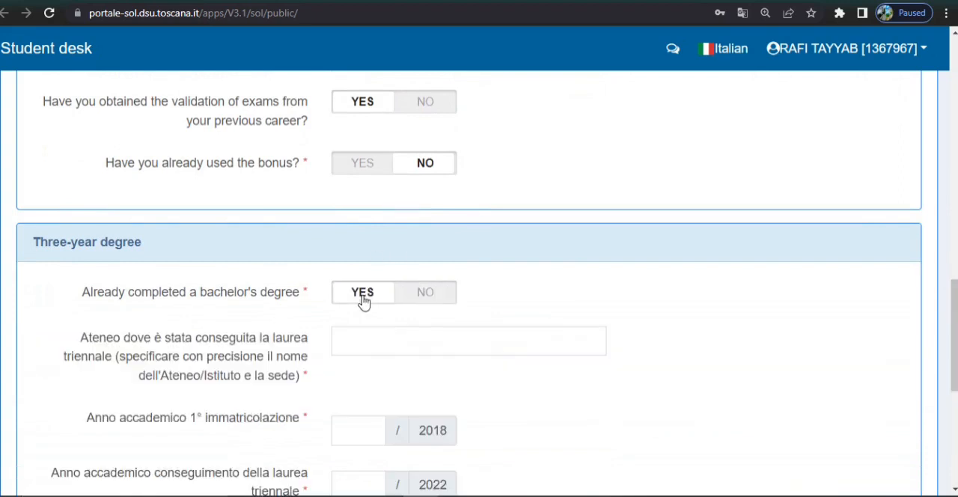
left_click(398, 340)
left_click(424, 372)
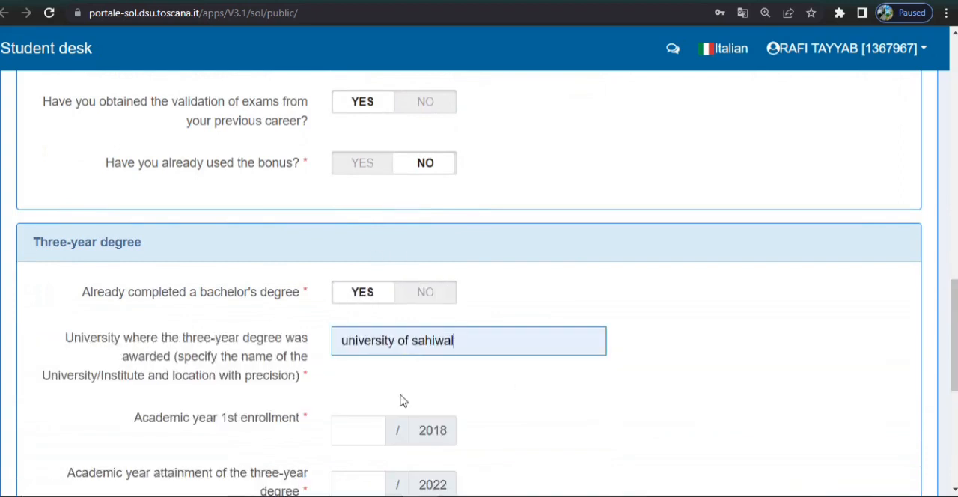
Set the three-year degree's first enrollment year to 2017 and attainment year to 2021, and answer NO to having used the bonus.
left_click(348, 437)
left_click(358, 463)
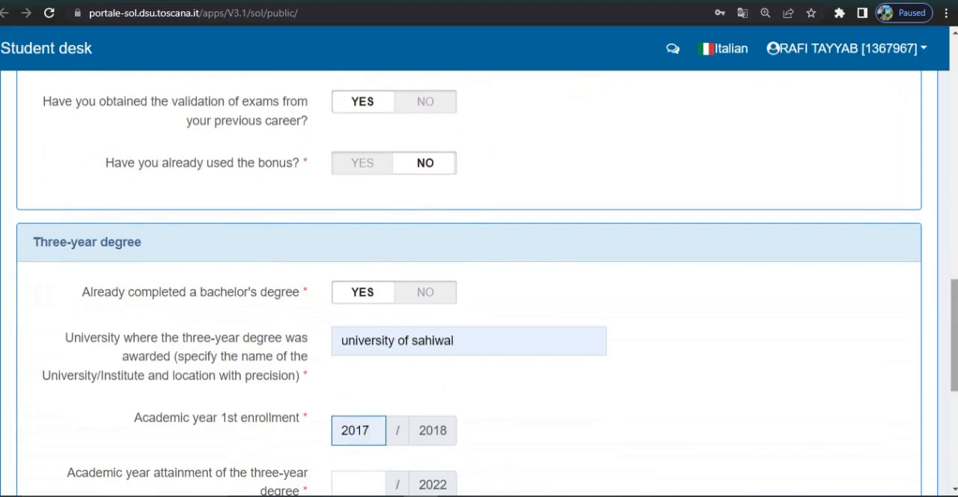
scroll(347, 288, "down", 3)
left_click(341, 299)
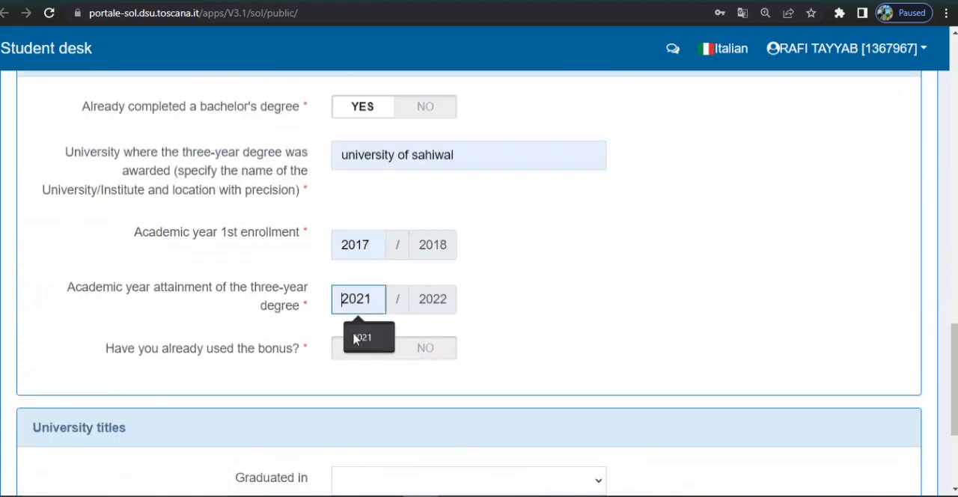
left_click(361, 335)
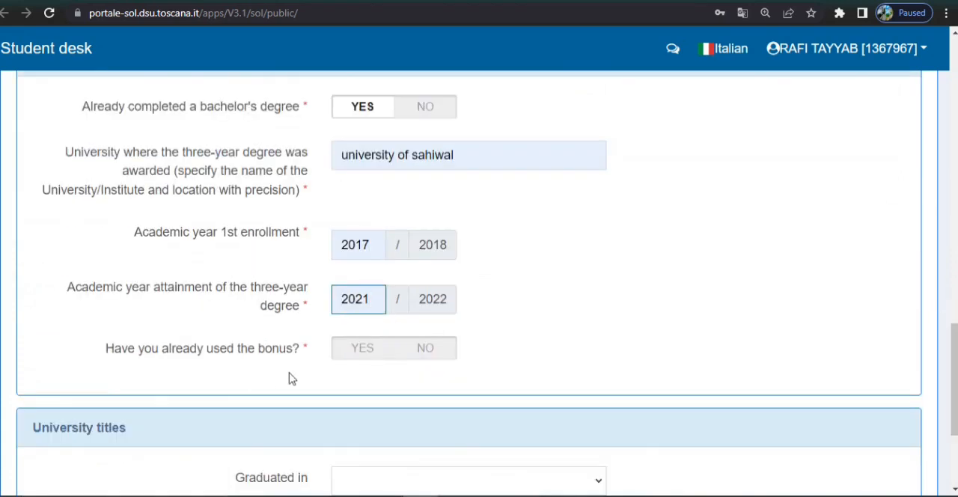
left_click(423, 354)
Under University titles, set Graduated in to ABROAD and the type of degree obtained to First level/Bachelor.
scroll(426, 348, "down", 3)
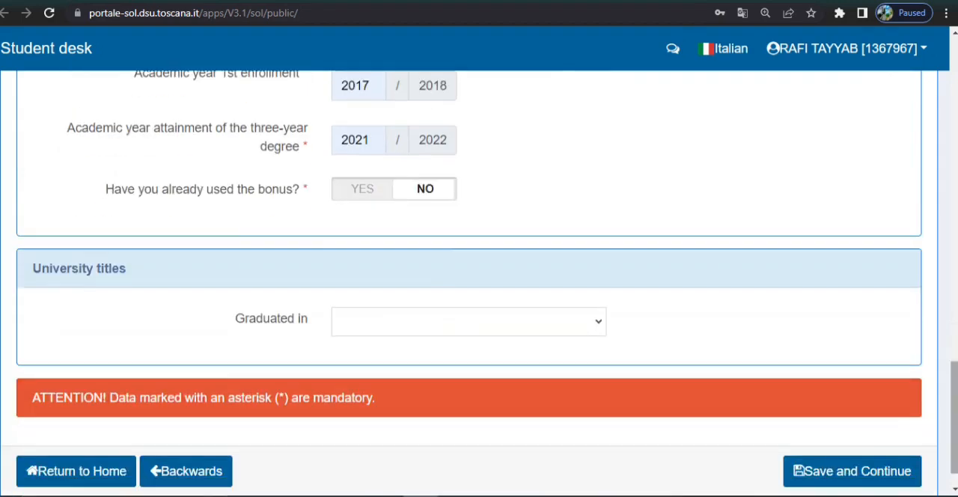
left_click(578, 327)
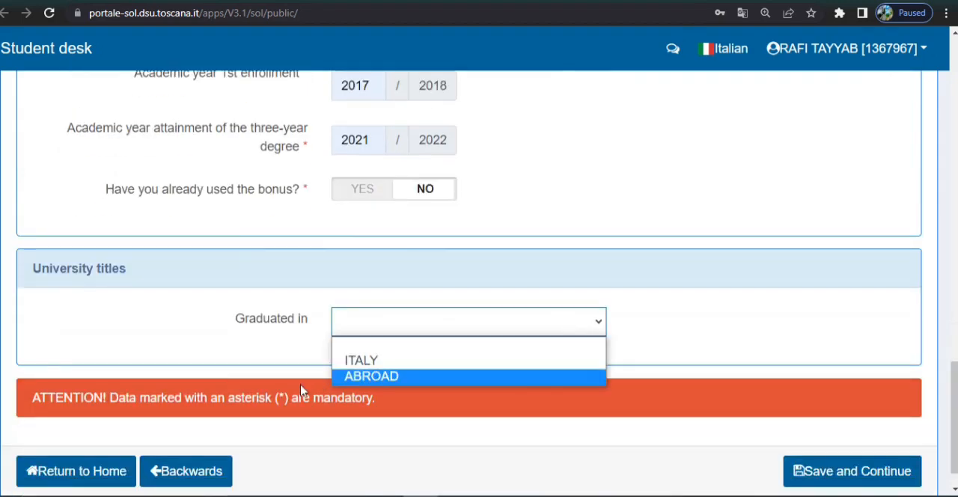
left_click(383, 377)
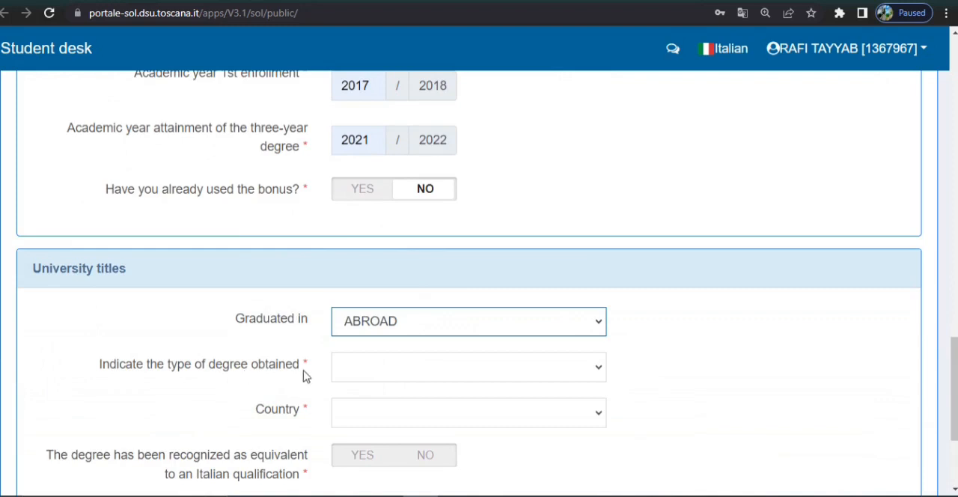
left_click(532, 373)
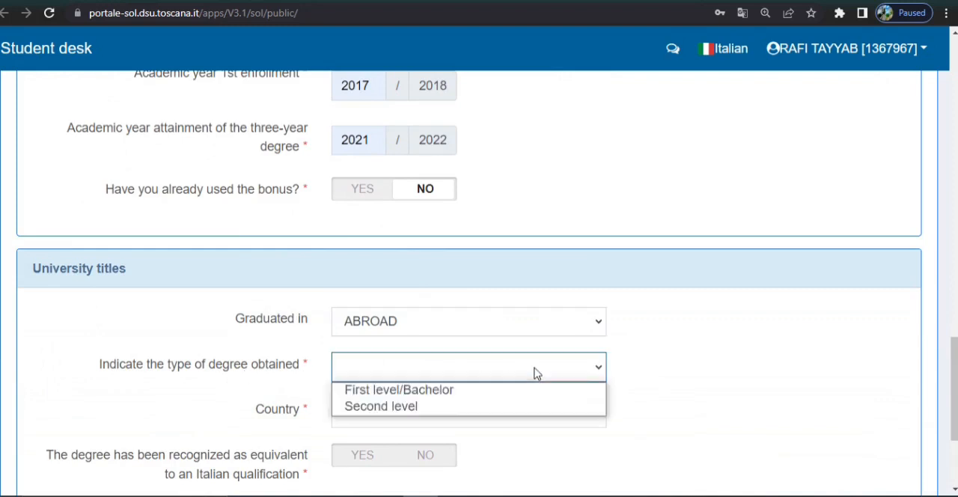
left_click(417, 391)
Set the degree's country to PAKISTAN - Z236, answer NO to equivalence with an Italian qualification, and save and continue.
scroll(947, 367, "down", 1)
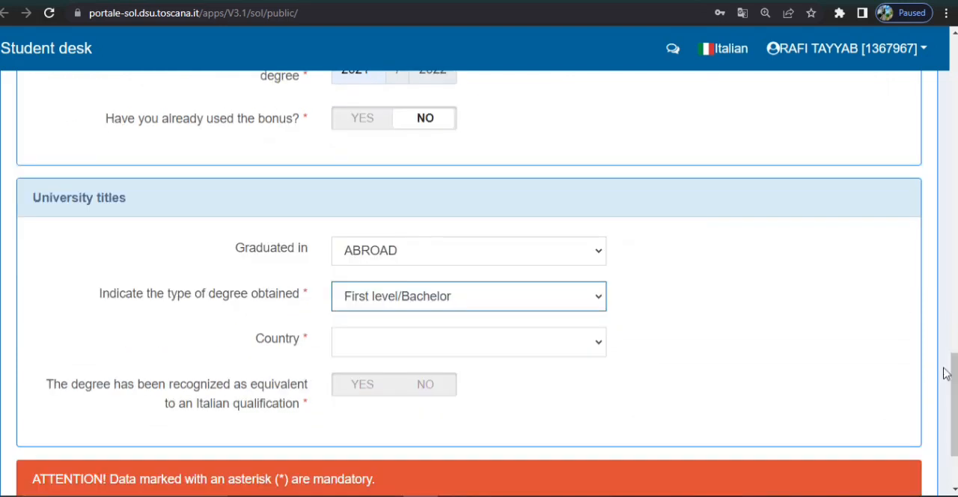
left_click(453, 354)
type("pak")
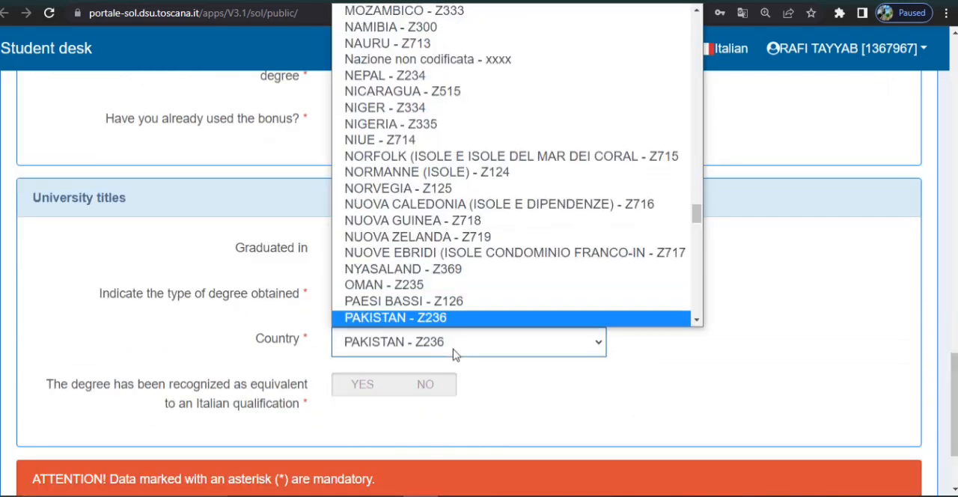
left_click(389, 320)
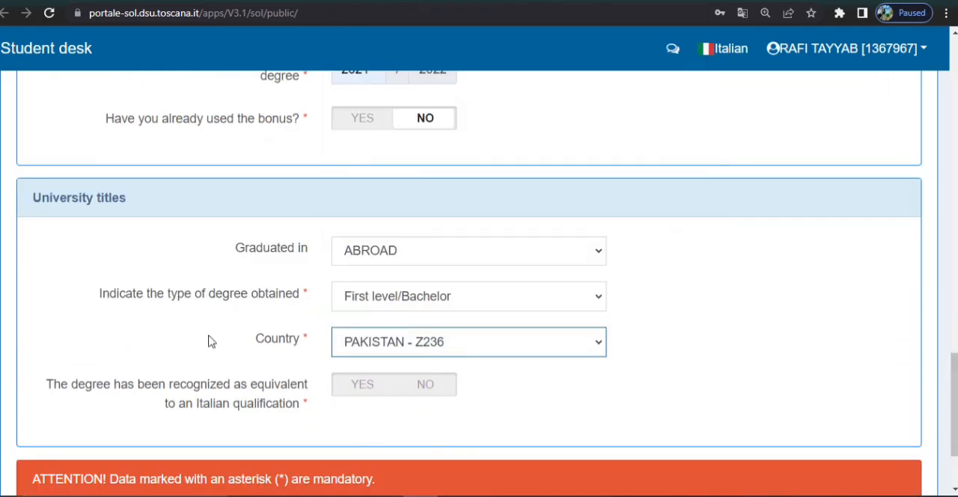
left_click(436, 392)
scroll(801, 328, "down", 2)
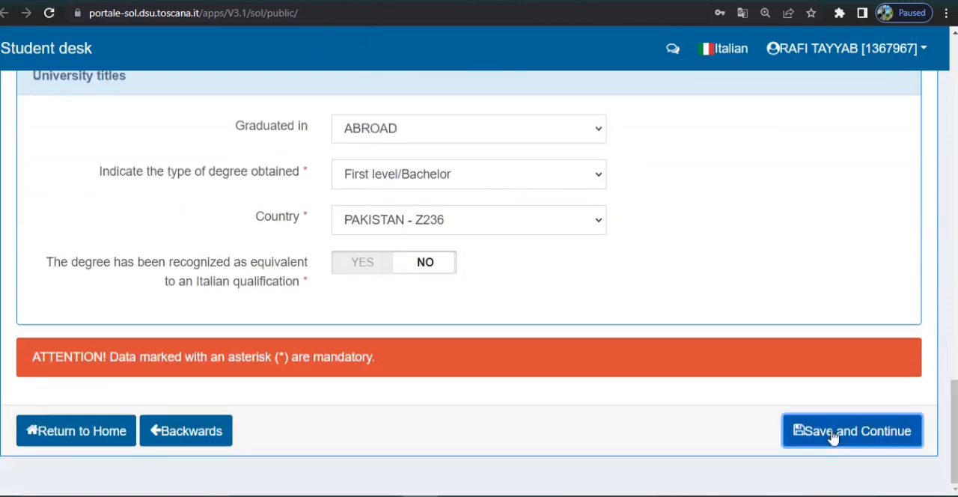
left_click(833, 438)
left_click(833, 437)
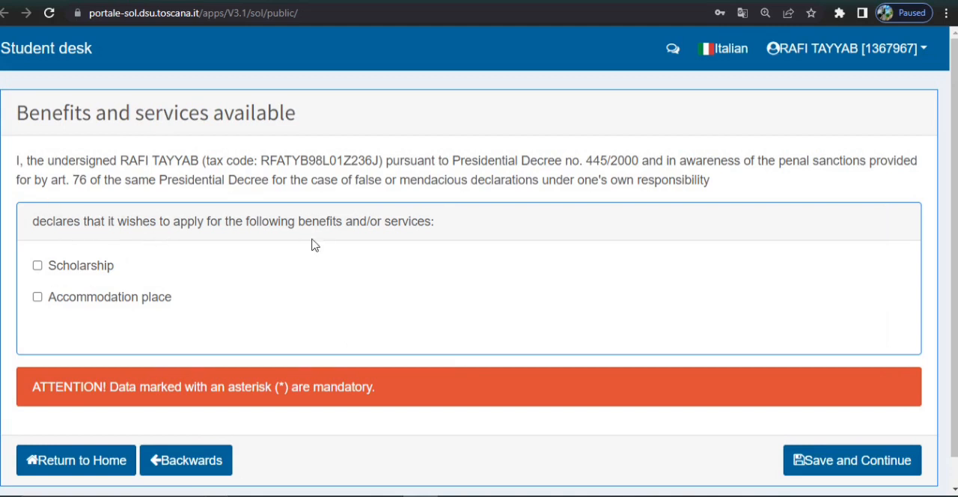
Apply for Scholarship and Accommodation place, and accept sharing the apartment with students of different genders, saving and continuing after each page.
left_click(37, 265)
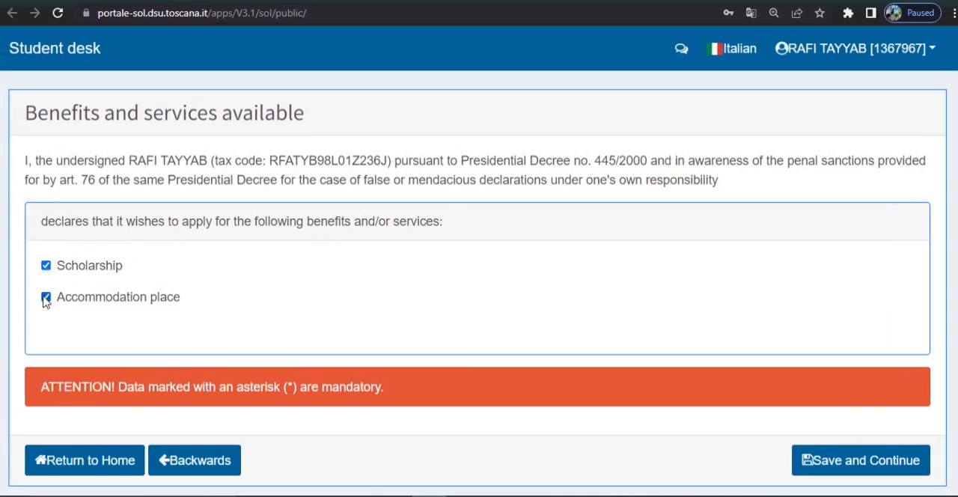
left_click(855, 462)
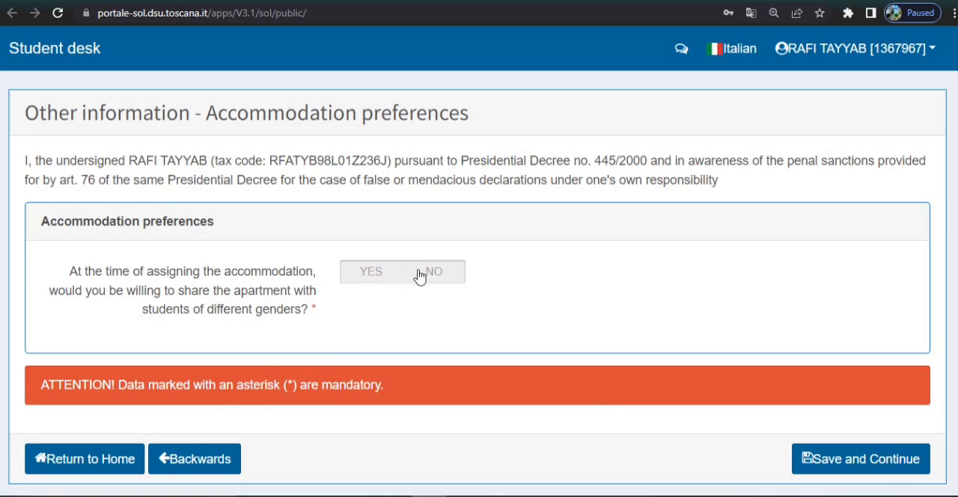
left_click(368, 272)
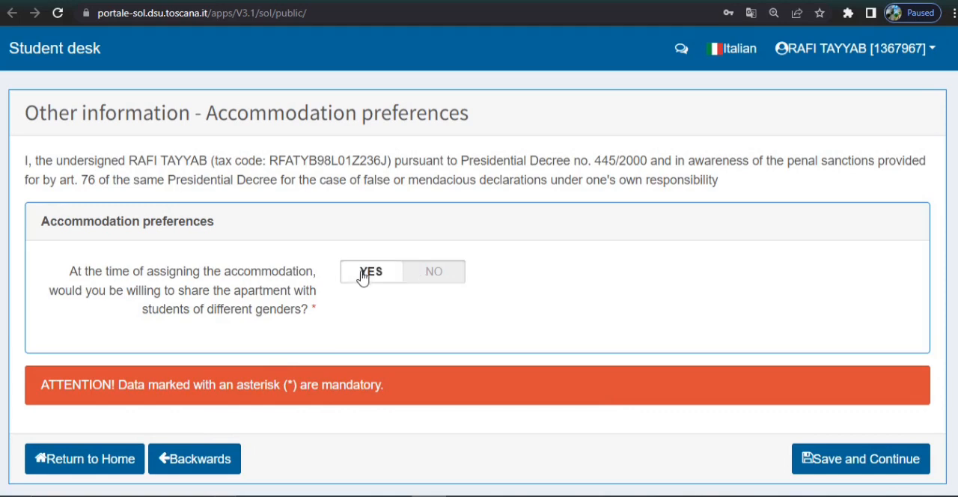
scroll(368, 272, "down", 1)
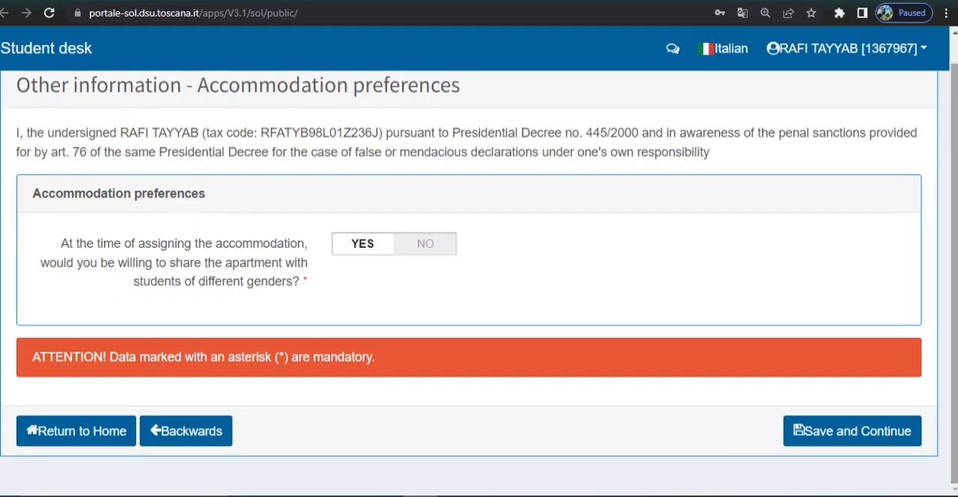
left_click(859, 433)
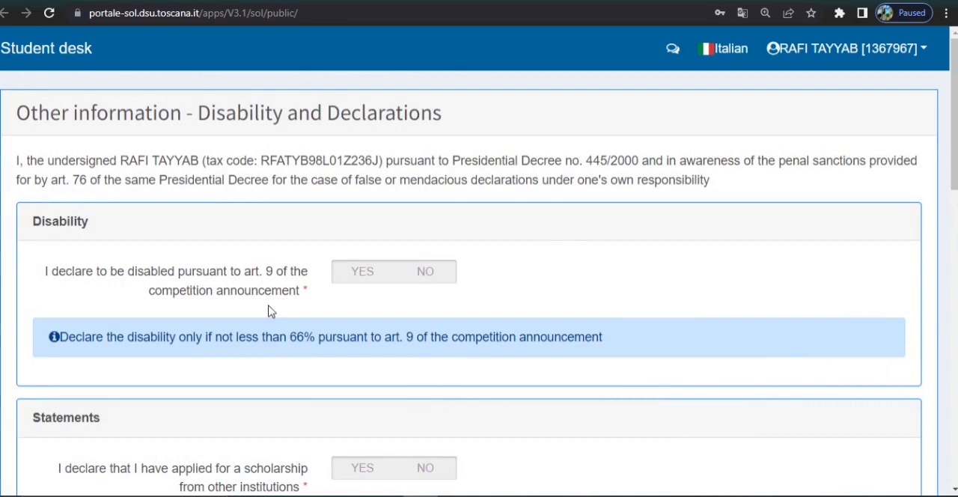
Answer NO to the disability declaration and NO to having applied for a scholarship from other institutions.
left_click(425, 271)
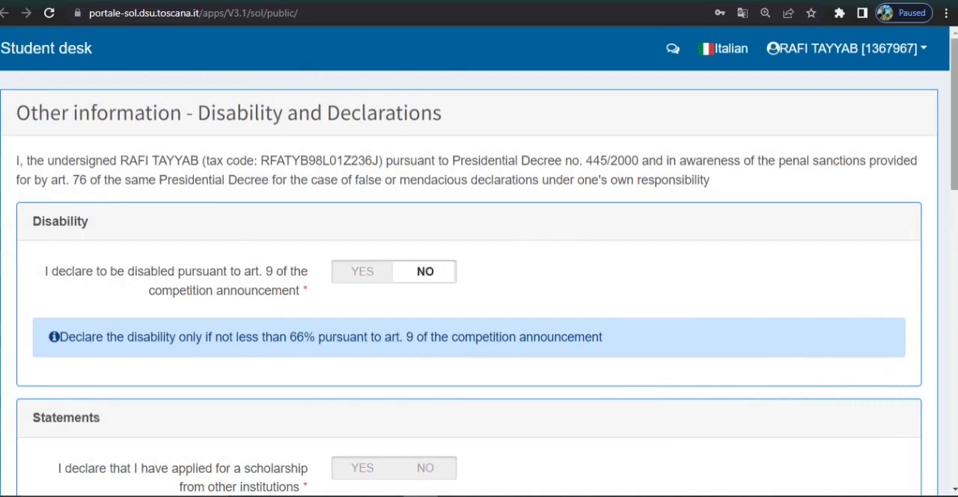
scroll(524, 230, "down", 3)
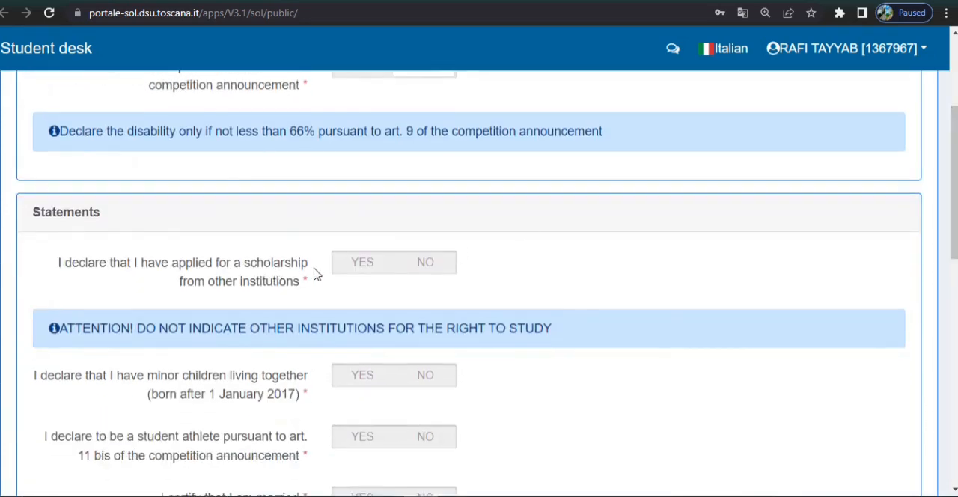
left_click(426, 269)
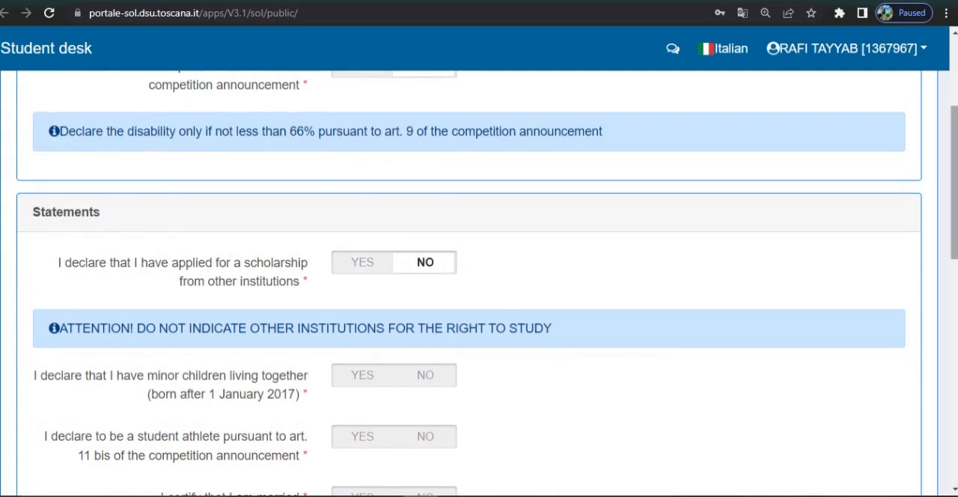
Answer NO to the declarations on minor children living together, being a student athlete, being married, and being an independent student.
scroll(426, 269, "down", 3)
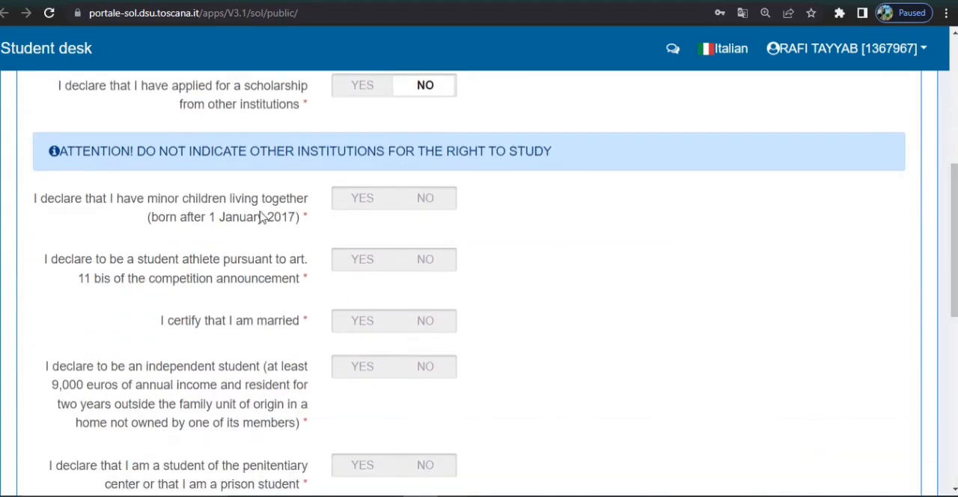
left_click(425, 199)
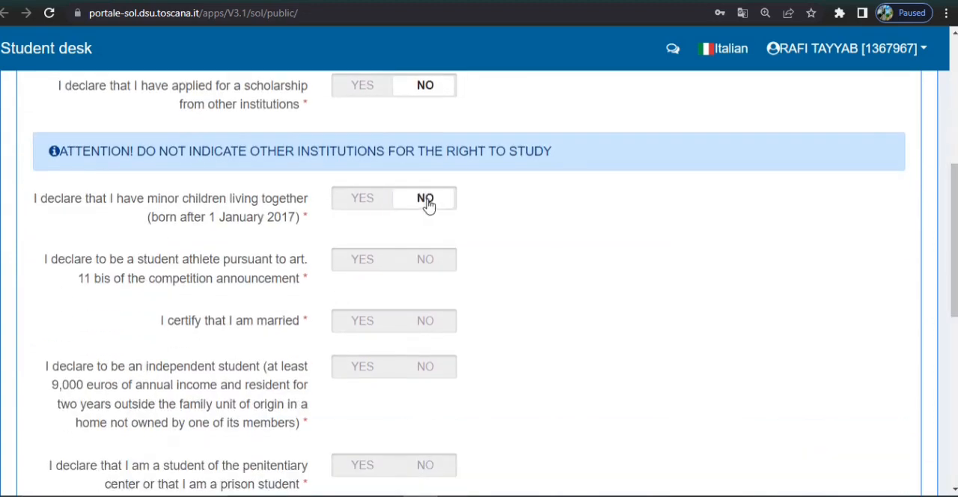
left_click(423, 262)
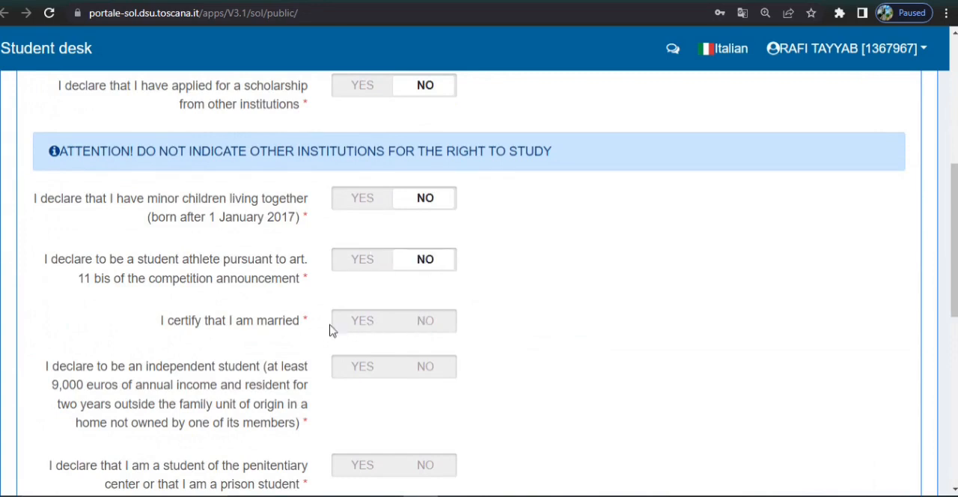
left_click(424, 322)
left_click(425, 368)
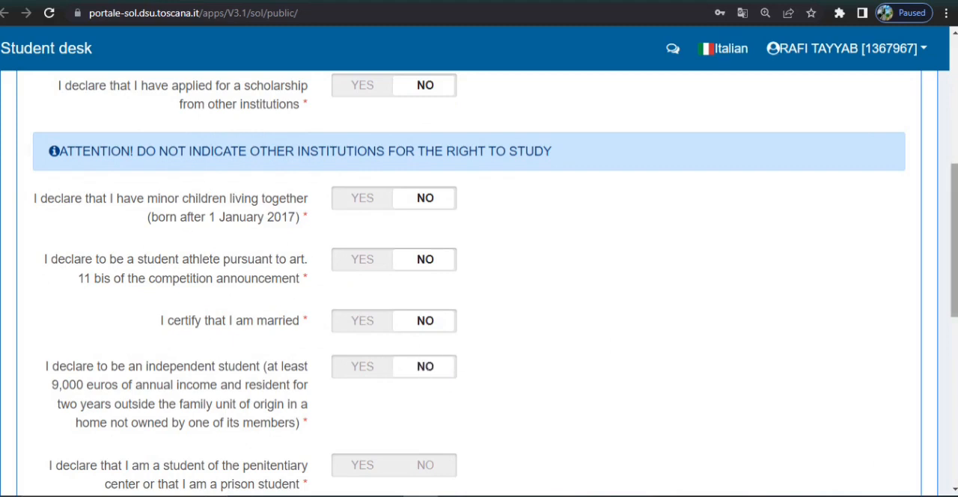
Answer NO to the declarations on being a prison student, belonging to a religious order, and living outside the family under a protective measure.
scroll(440, 305, "down", 3)
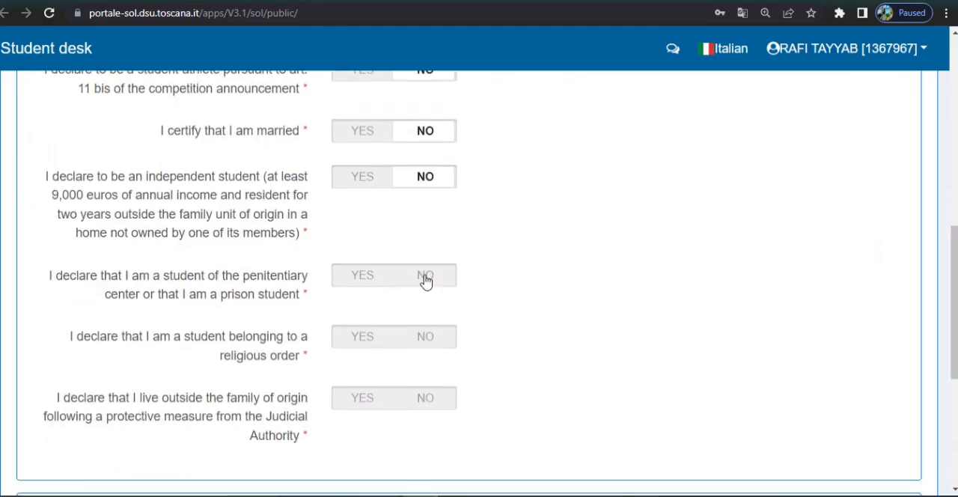
left_click(424, 277)
left_click(425, 338)
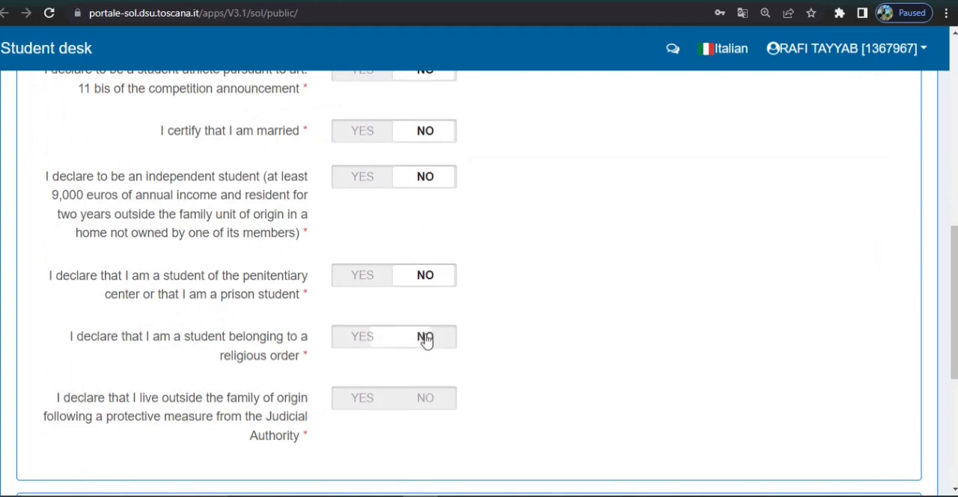
scroll(949, 277, "down", 1)
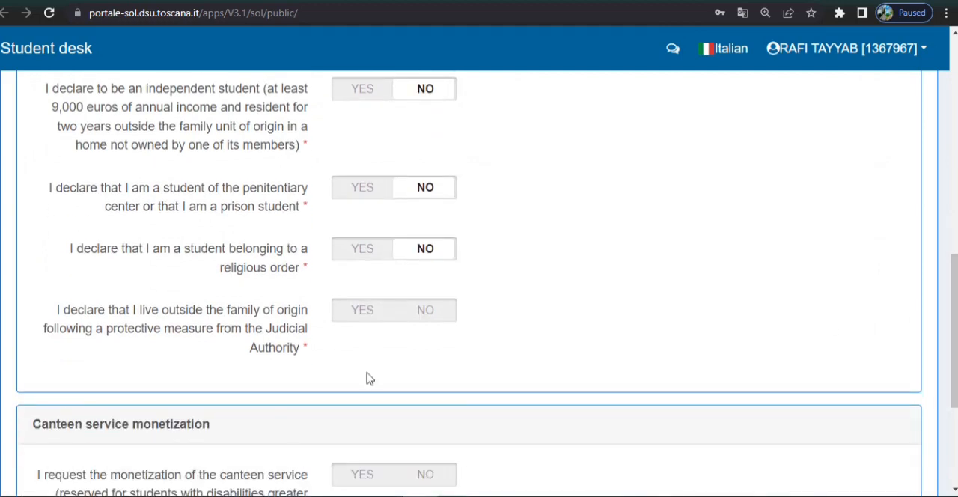
left_click(437, 309)
Answer NO to the request for monetization of the canteen service, and save and continue.
scroll(479, 313, "down", 3)
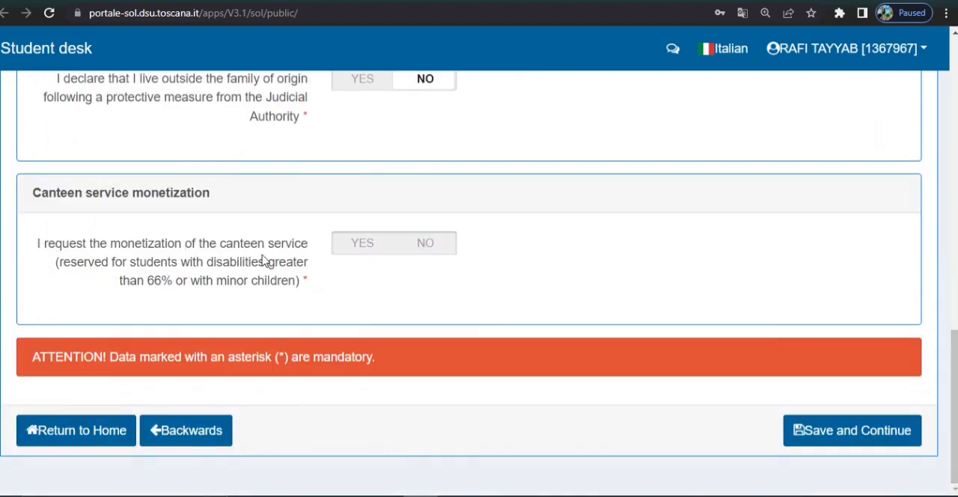
left_click(426, 243)
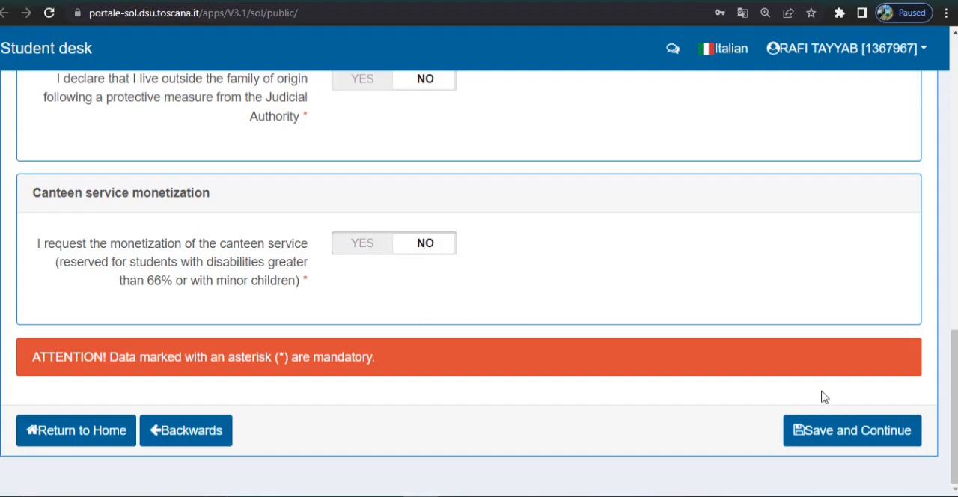
left_click(831, 433)
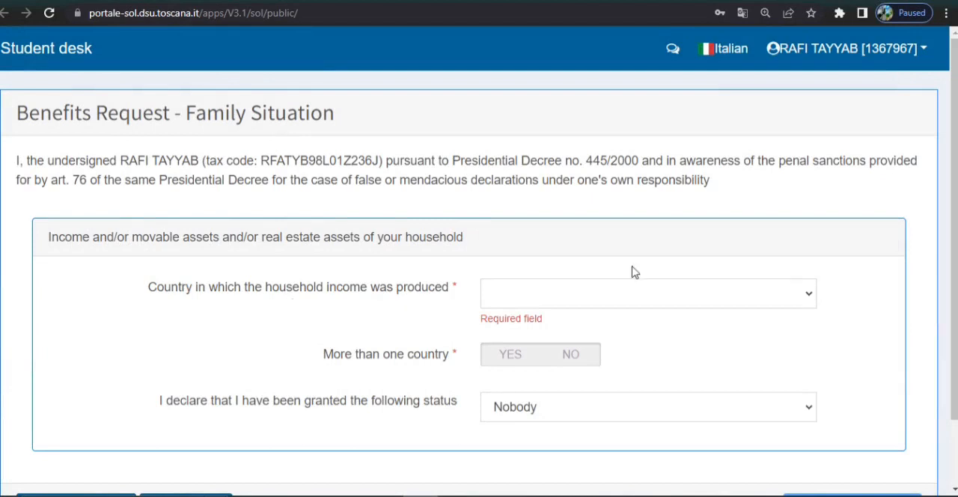
Set the country of household income to PAKISTAN - Z236, answer NO to more than one country, and save and continue.
left_click(769, 290)
type("pak")
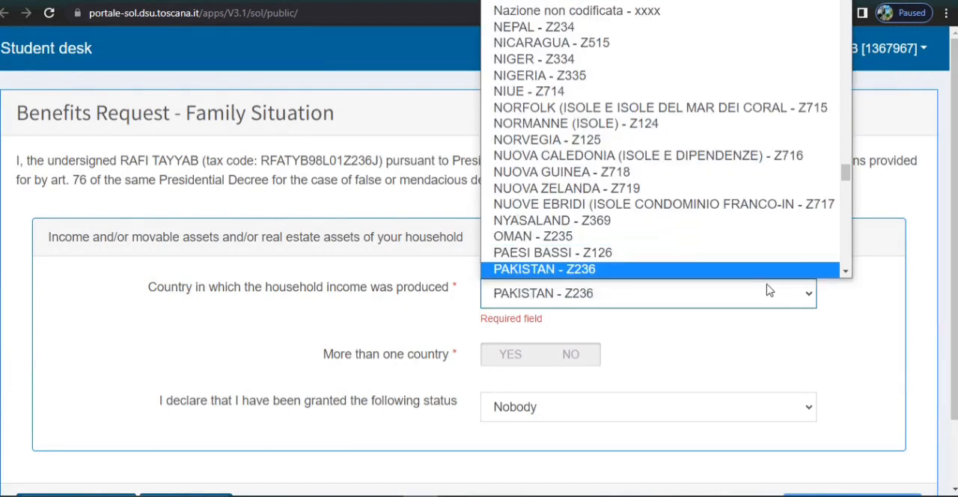
left_click(703, 270)
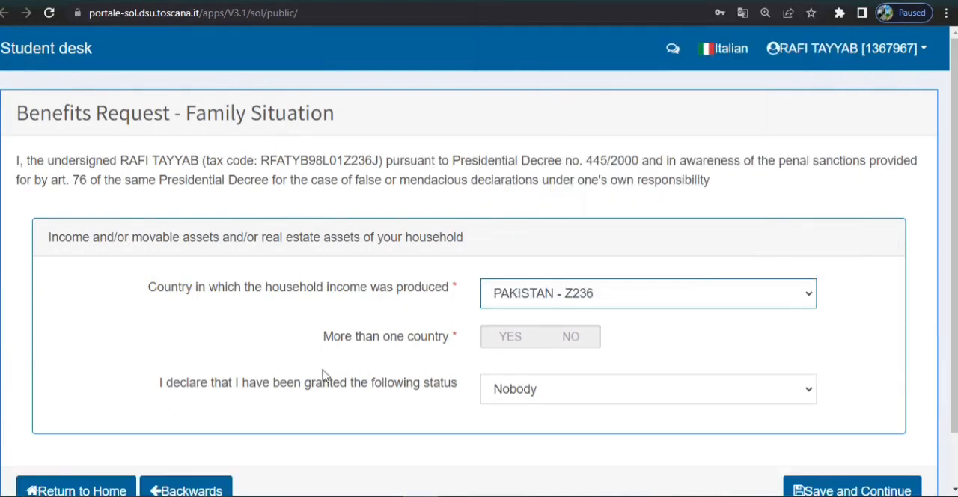
left_click(570, 339)
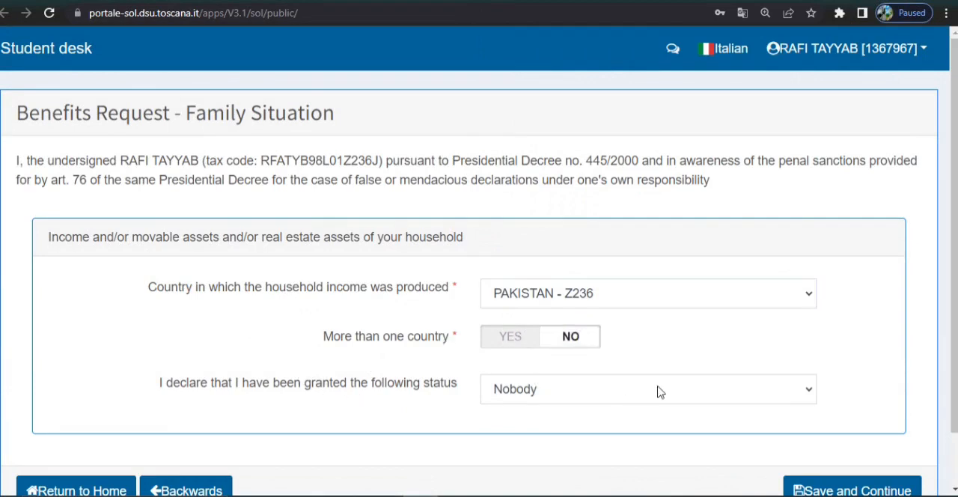
scroll(659, 392, "down", 1)
left_click(835, 436)
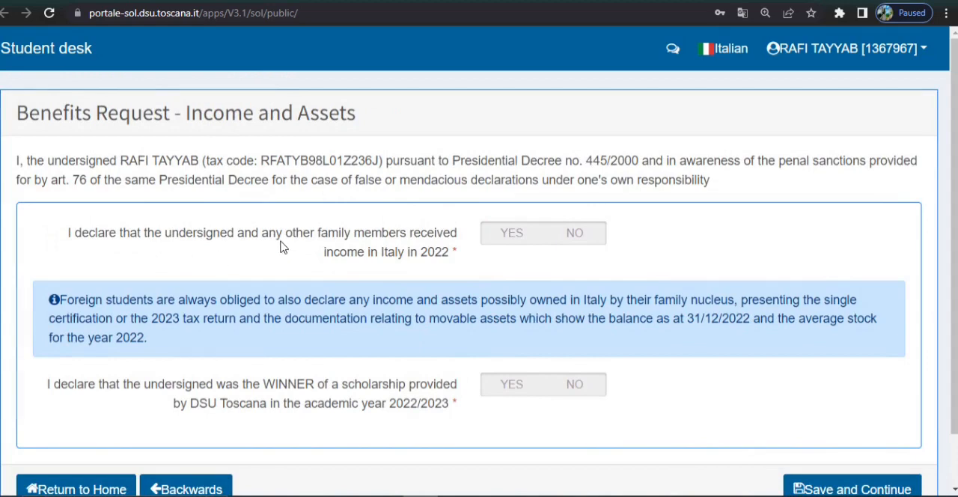
Answer NO to family income received in Italy in 2022 and to winning a 2022/2023 DSU Toscana scholarship, and save and continue.
left_click(574, 234)
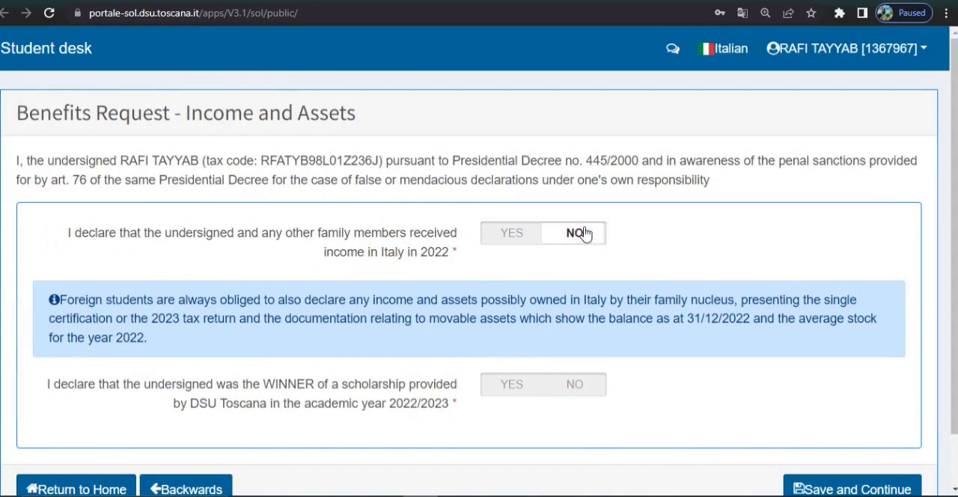
left_click(580, 385)
scroll(629, 358, "down", 2)
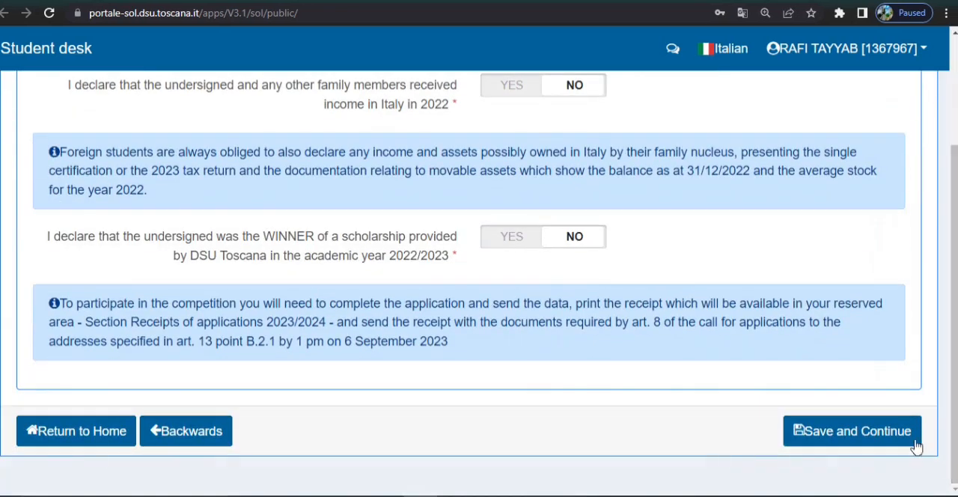
left_click(871, 441)
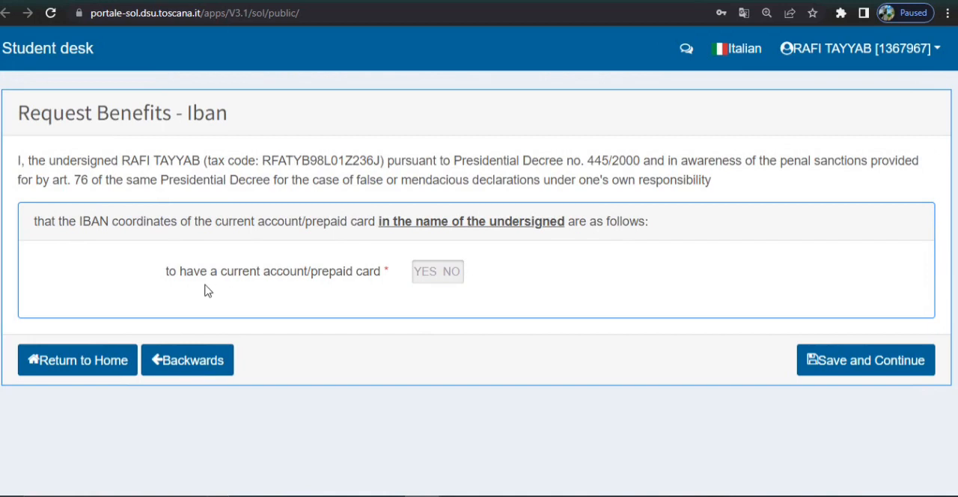
Answer NO to having a current account/prepaid card, saving and continuing through the Iban page and the Benefits Summary.
left_click(453, 269)
left_click(868, 437)
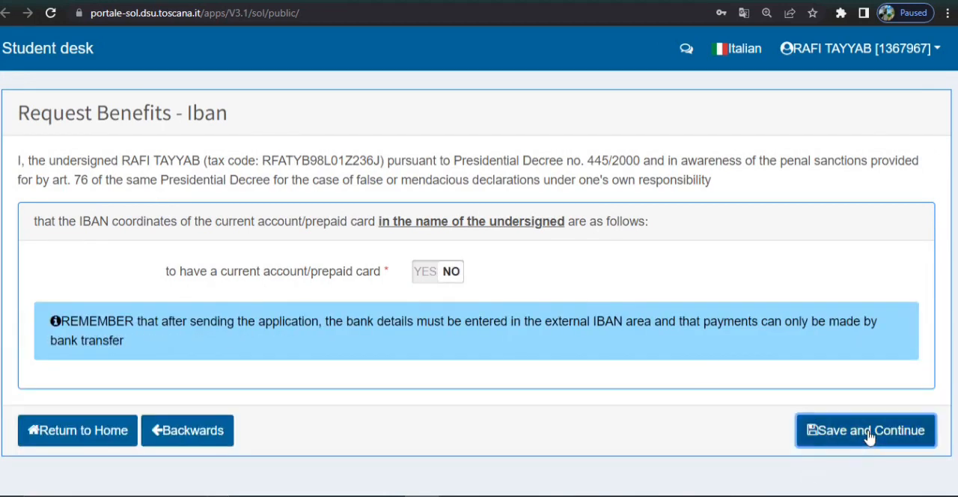
scroll(479, 285, "down", 2)
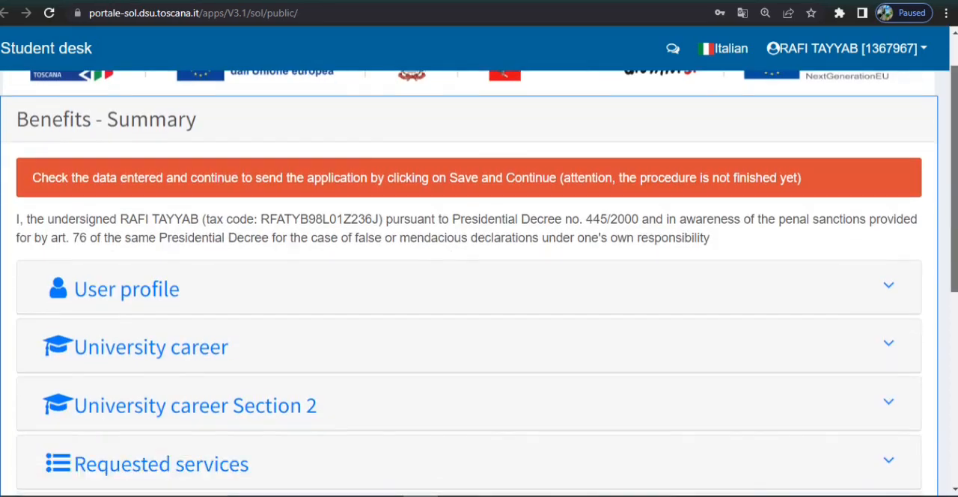
scroll(479, 285, "down", 5)
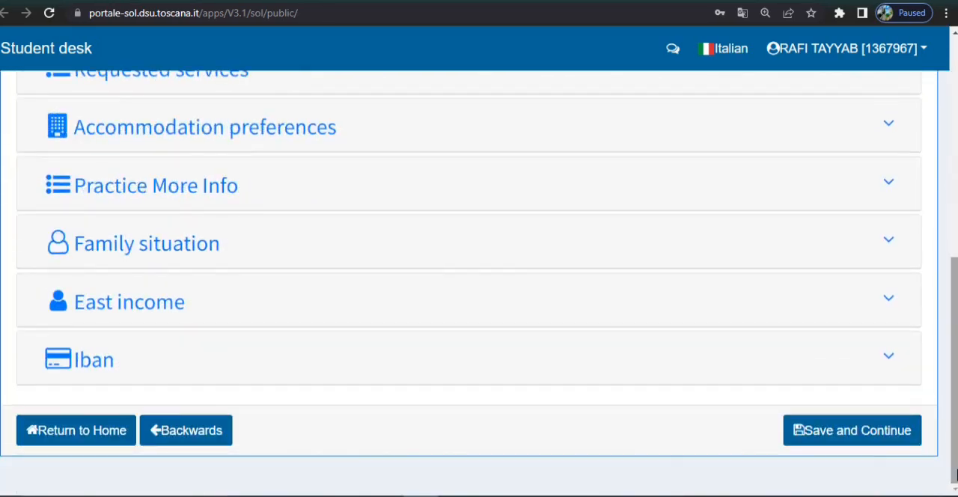
left_click(849, 433)
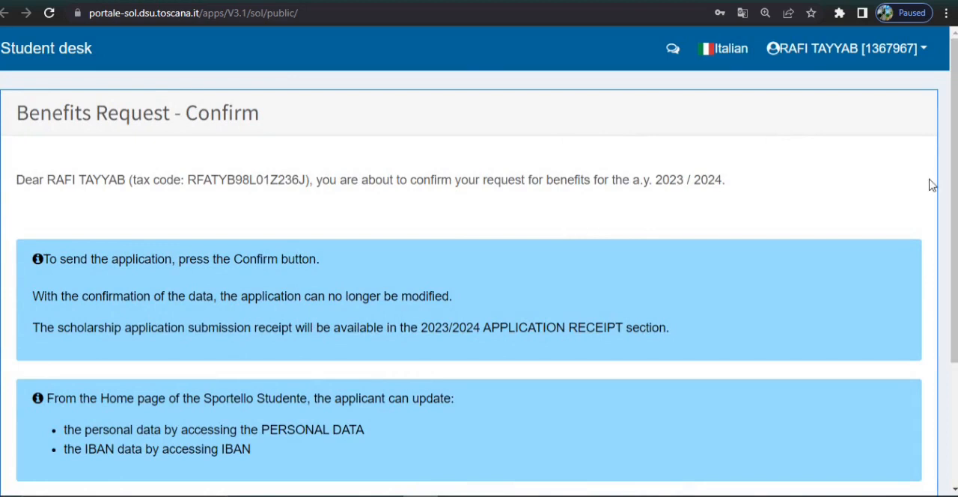
Confirm and send the 2023/2024 benefits request.
scroll(932, 185, "down", 2)
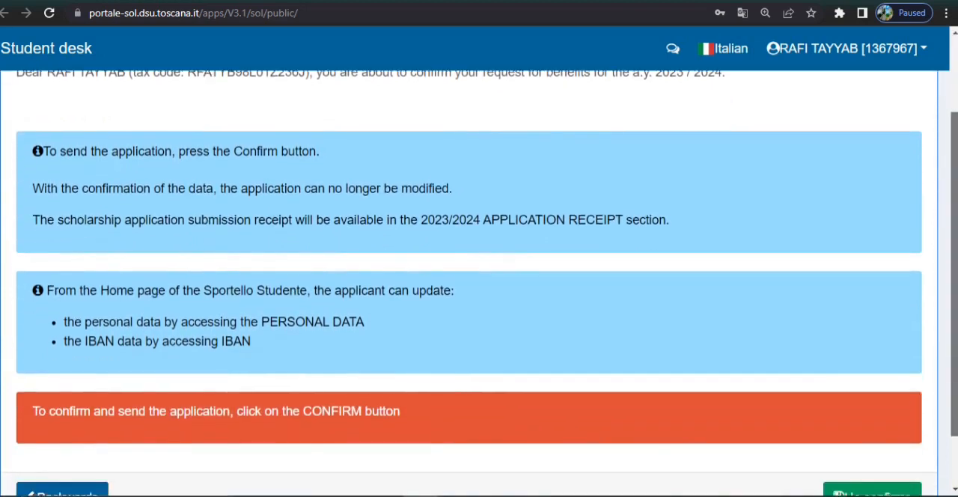
left_click_drag(954, 255, 954, 300)
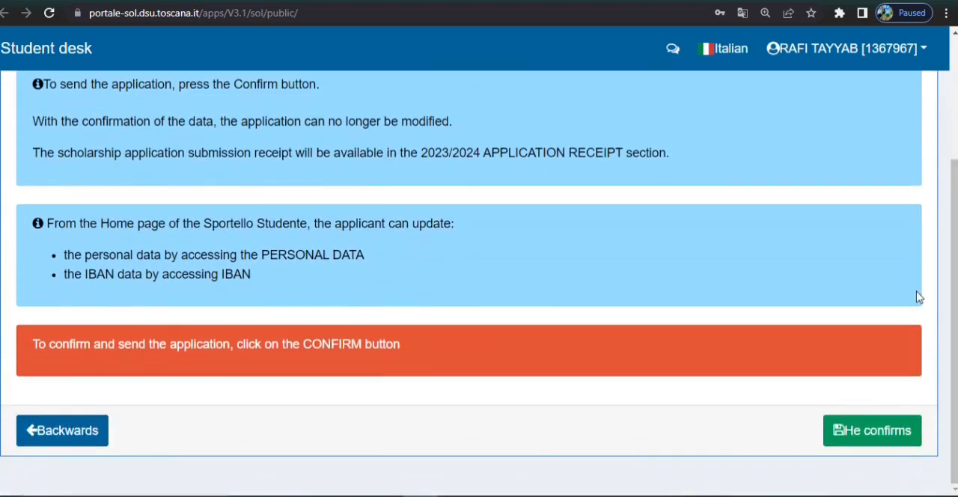
left_click(873, 432)
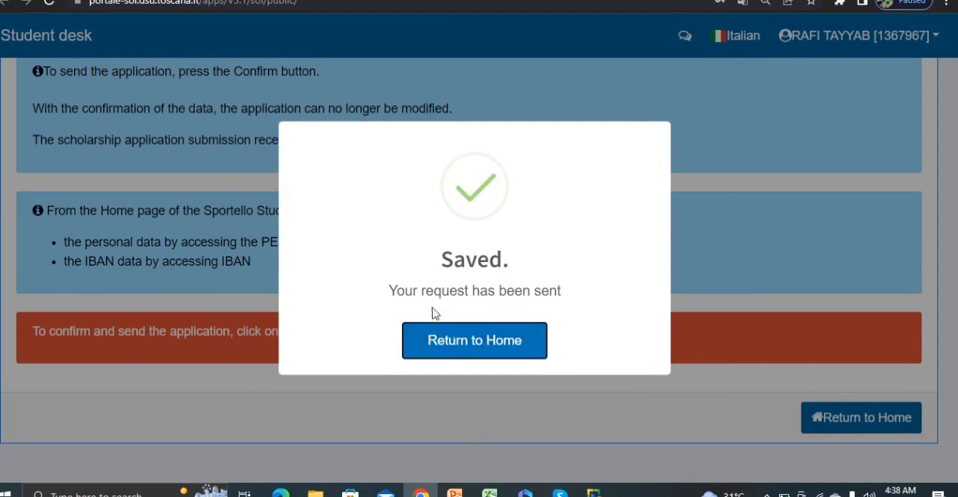
Return to the home page and open the Received applications 2023/2024 receipts.
left_click(472, 349)
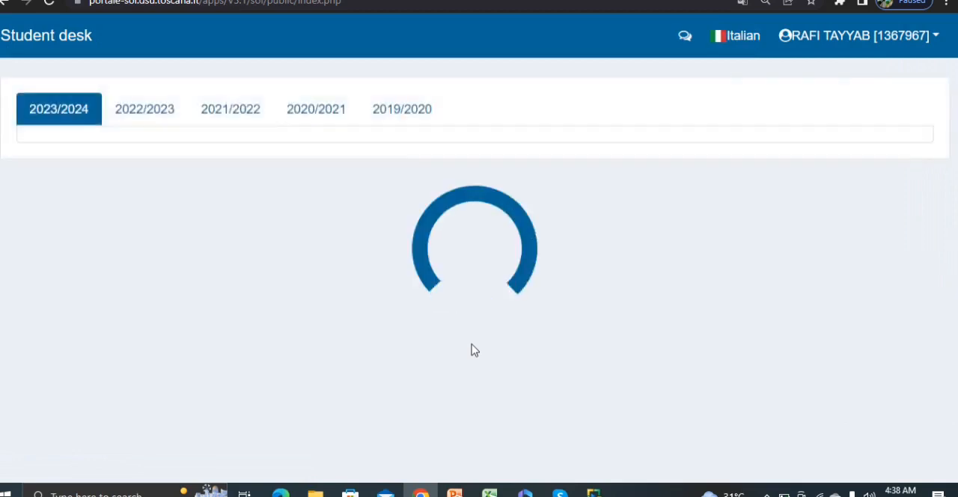
scroll(472, 350, "down", 2)
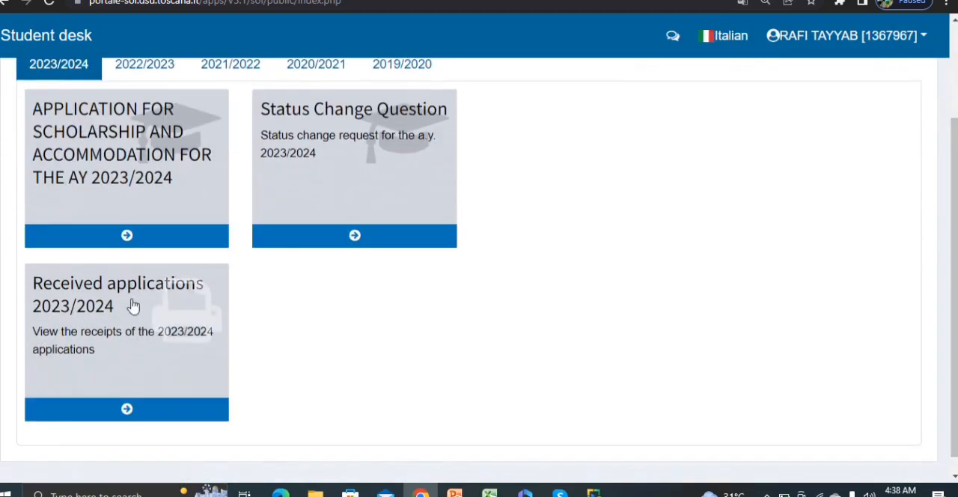
left_click(131, 305)
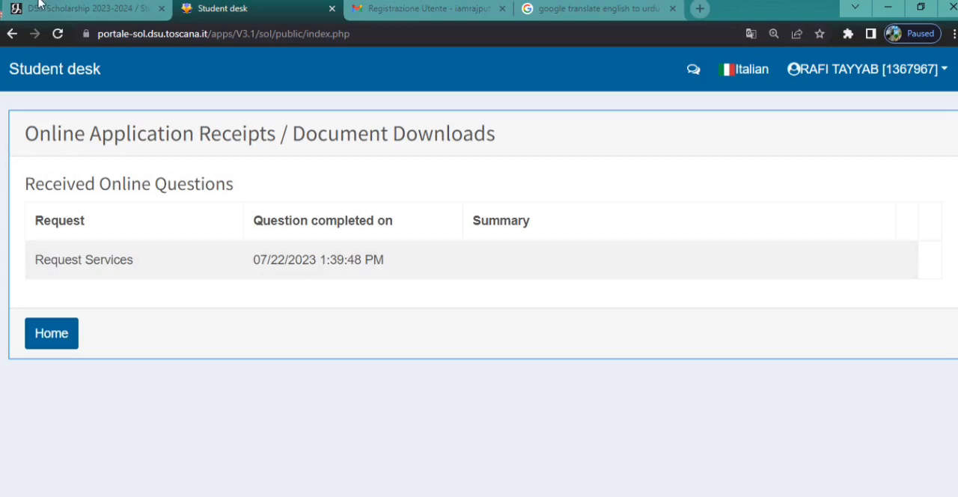
Switch to the DSU Scholarship 2023-2024 article on drscholars.com and read Step#4 on print and verification and Step#5 on the registered addresses.
left_click(99, 18)
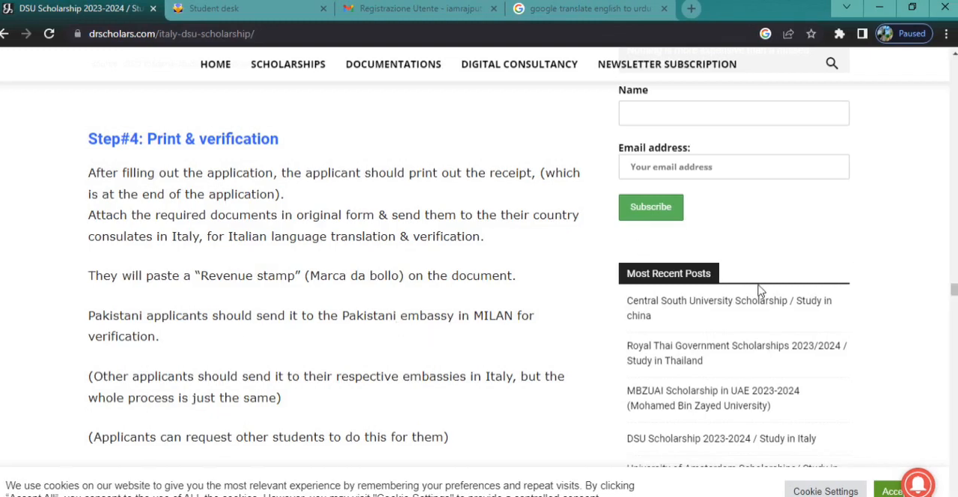
scroll(760, 292, "down", 4)
scroll(759, 292, "down", 1)
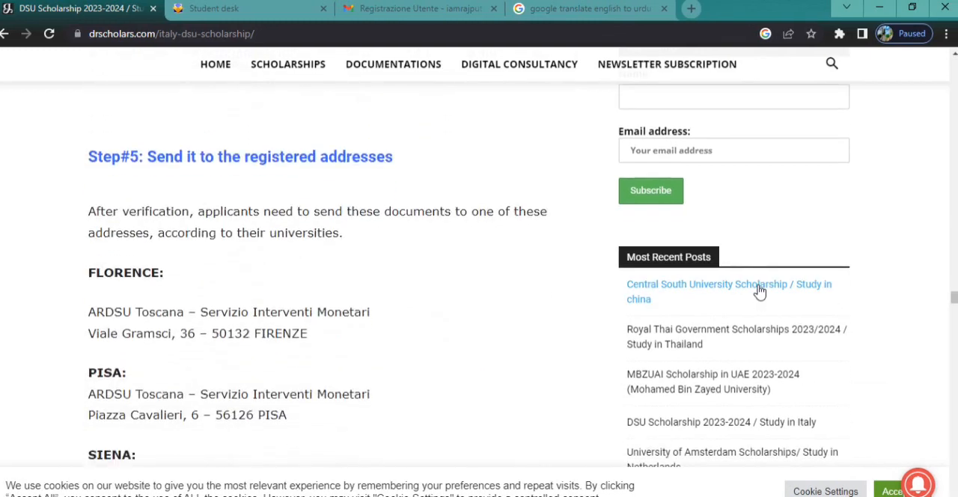
scroll(759, 292, "down", 1)
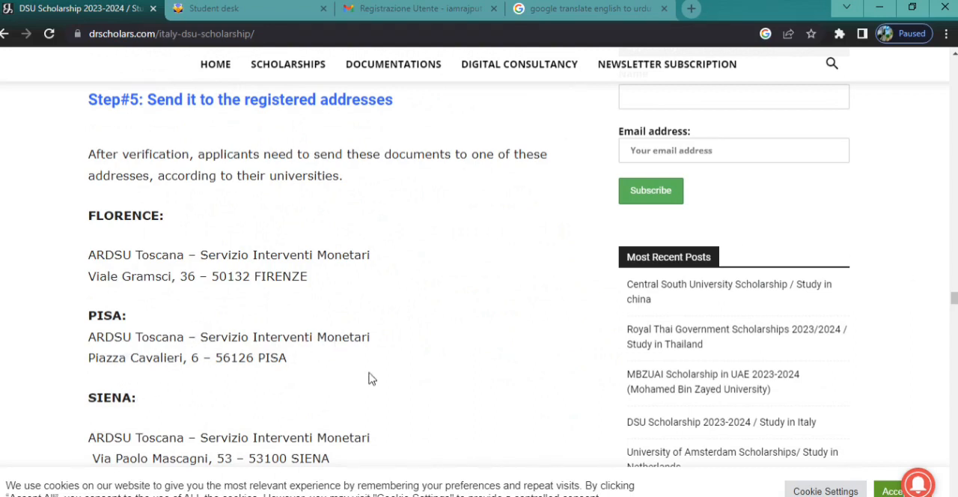
scroll(361, 324, "down", 1)
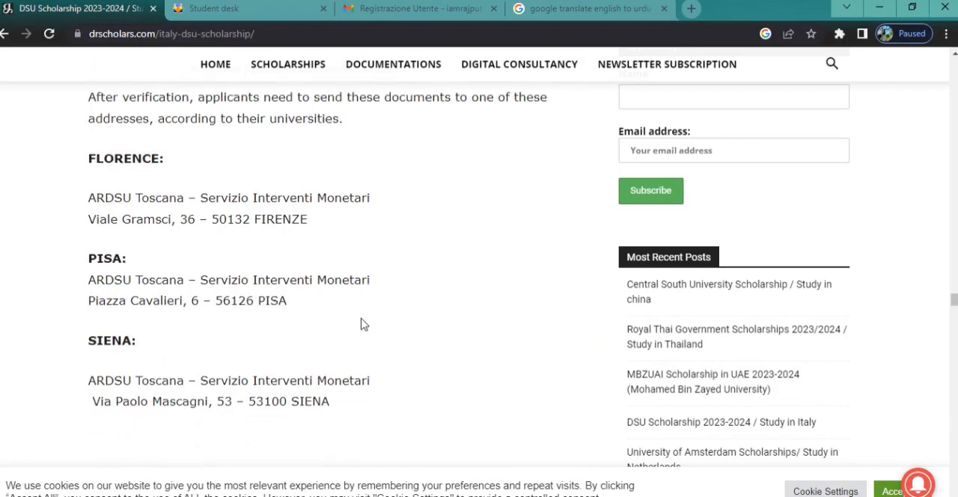